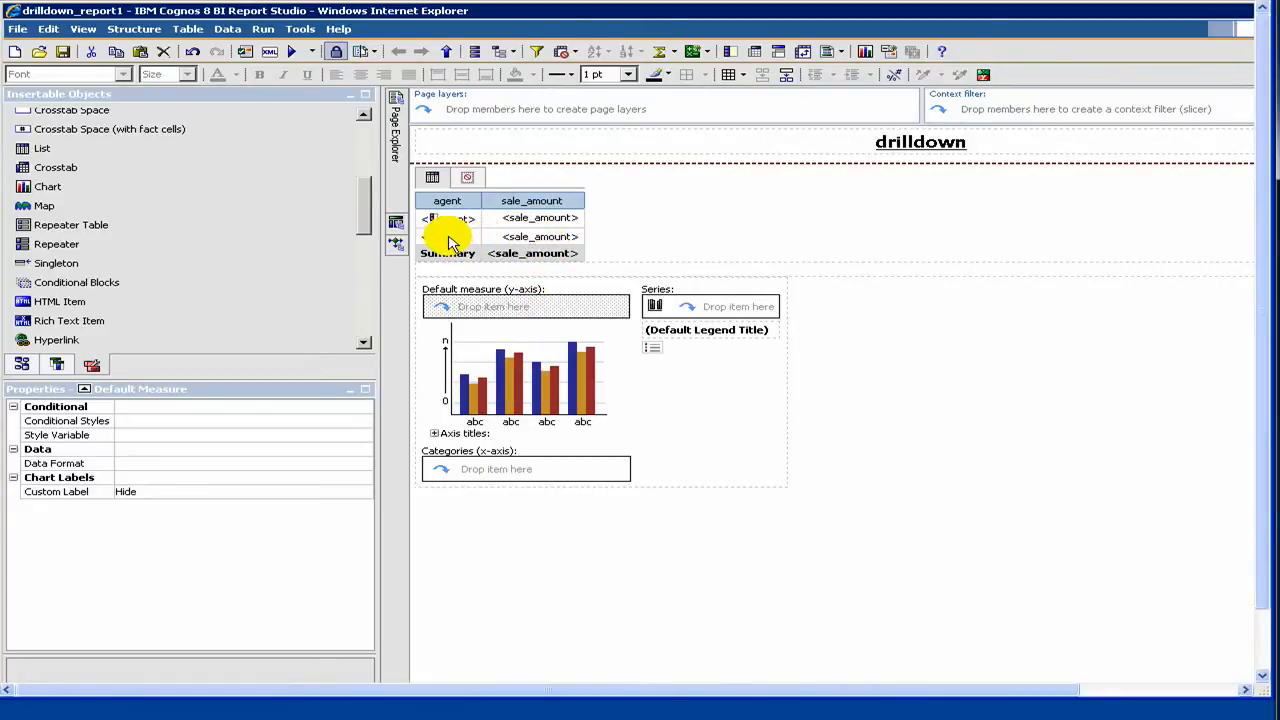
Step: Try to insert the list's agent column into the chart's categories (x-axis), and dismiss the resulting dialog
click(500, 479)
drag(500, 479, 500, 479)
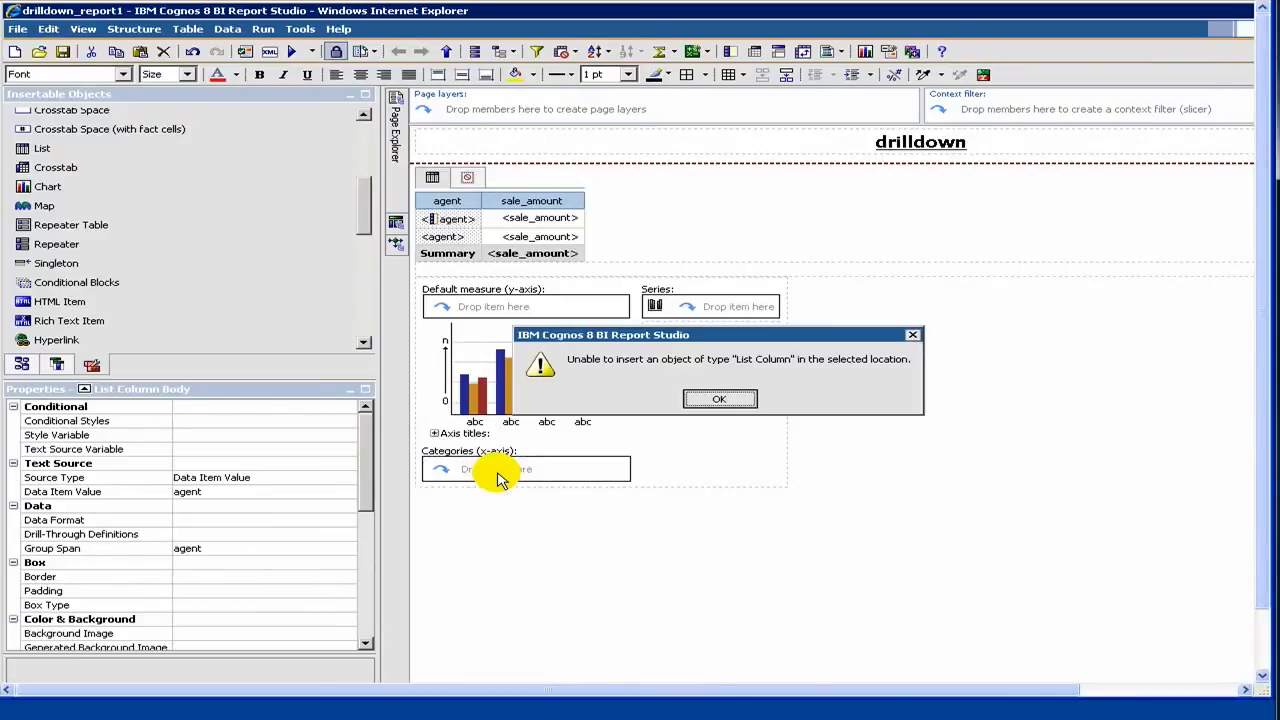
click(715, 400)
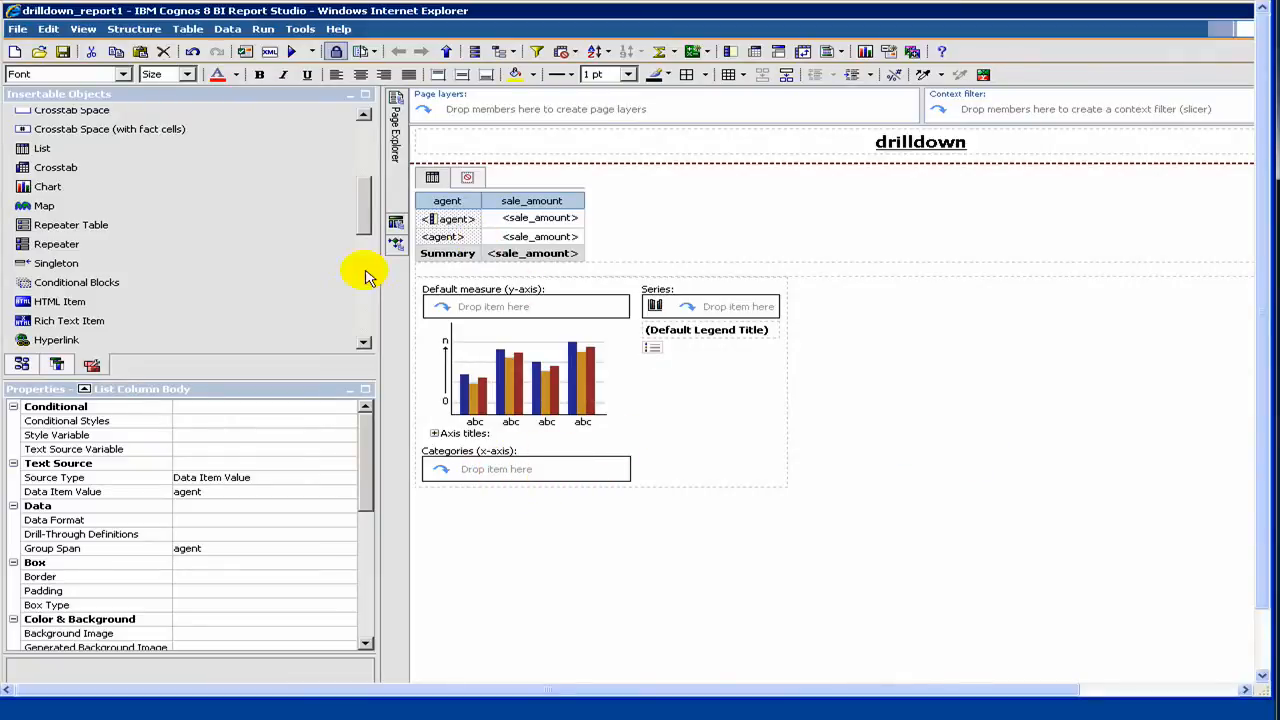
Step: Add the query's agent data item to the chart's categories (x-axis) and sale_amount to its default measure (y-axis)
click(60, 365)
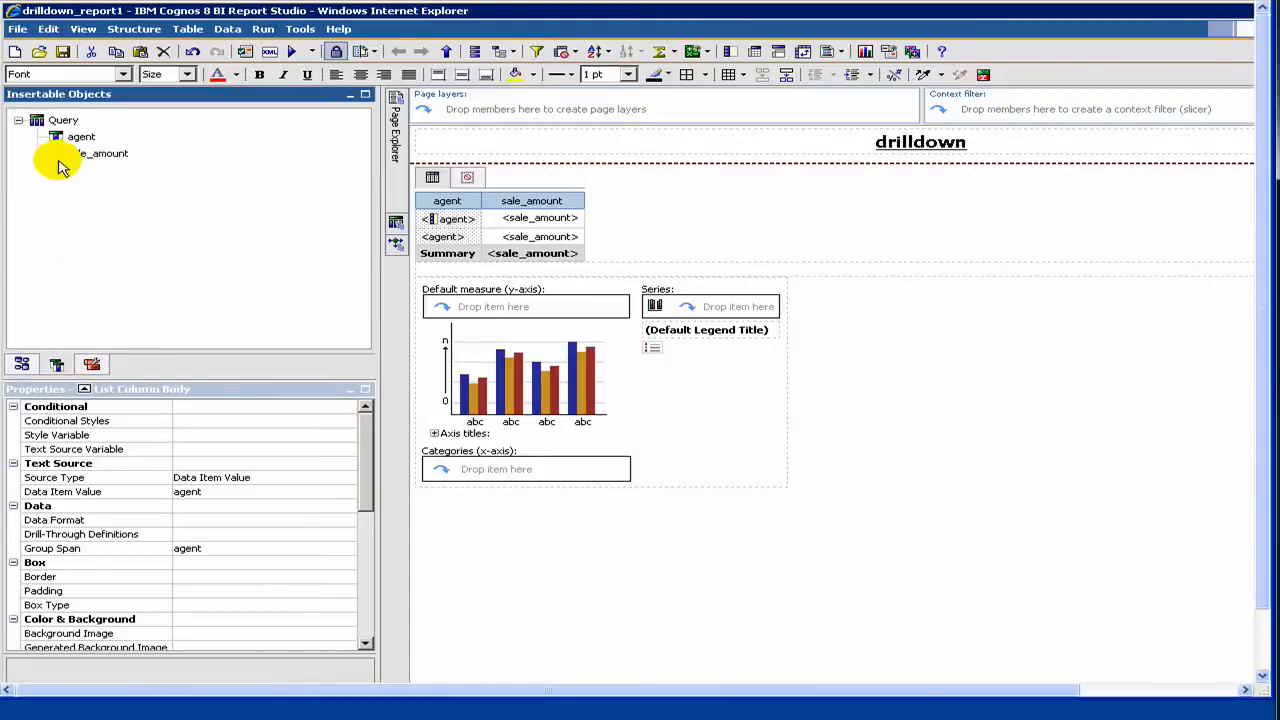
click(60, 137)
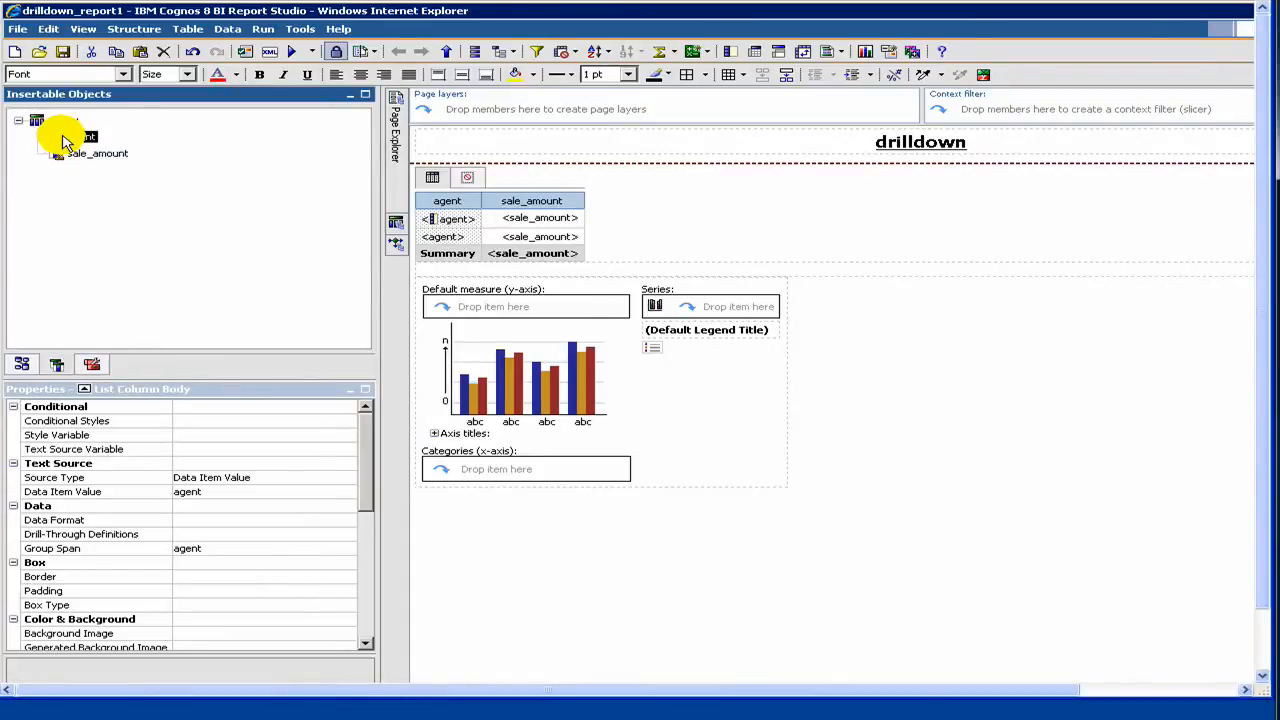
drag(289, 250, 450, 468)
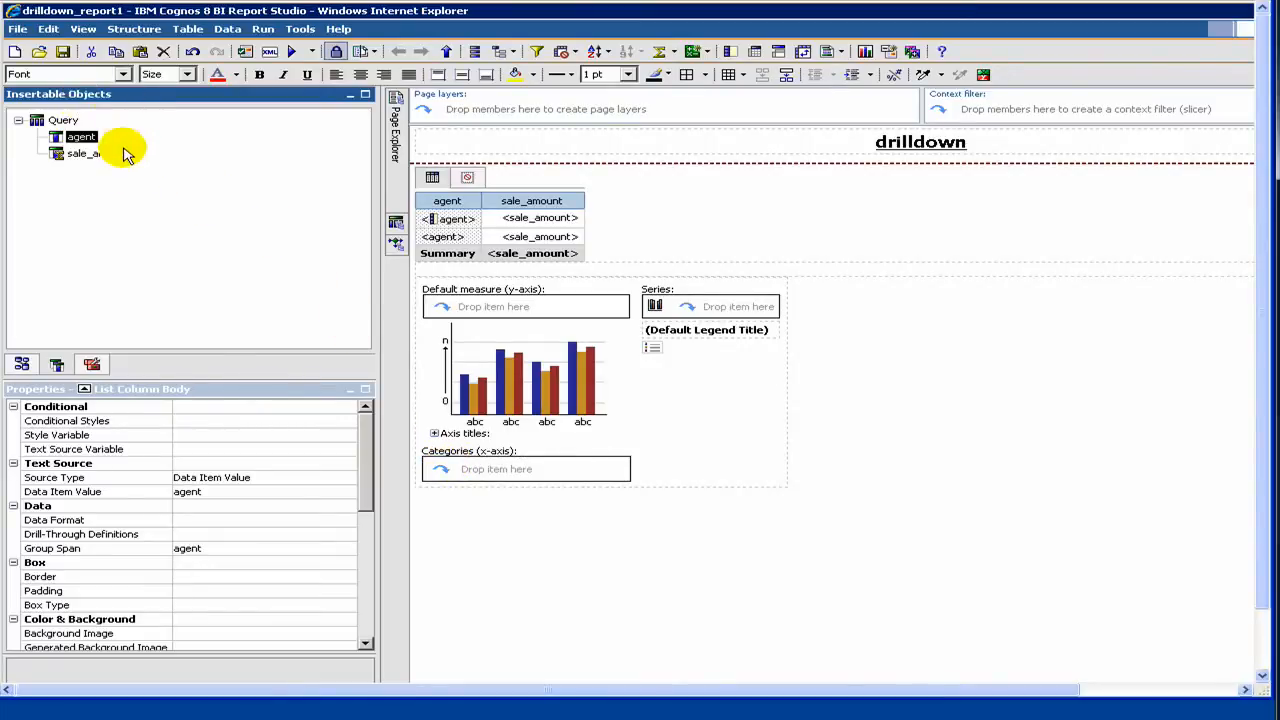
click(60, 153)
drag(415, 283, 460, 305)
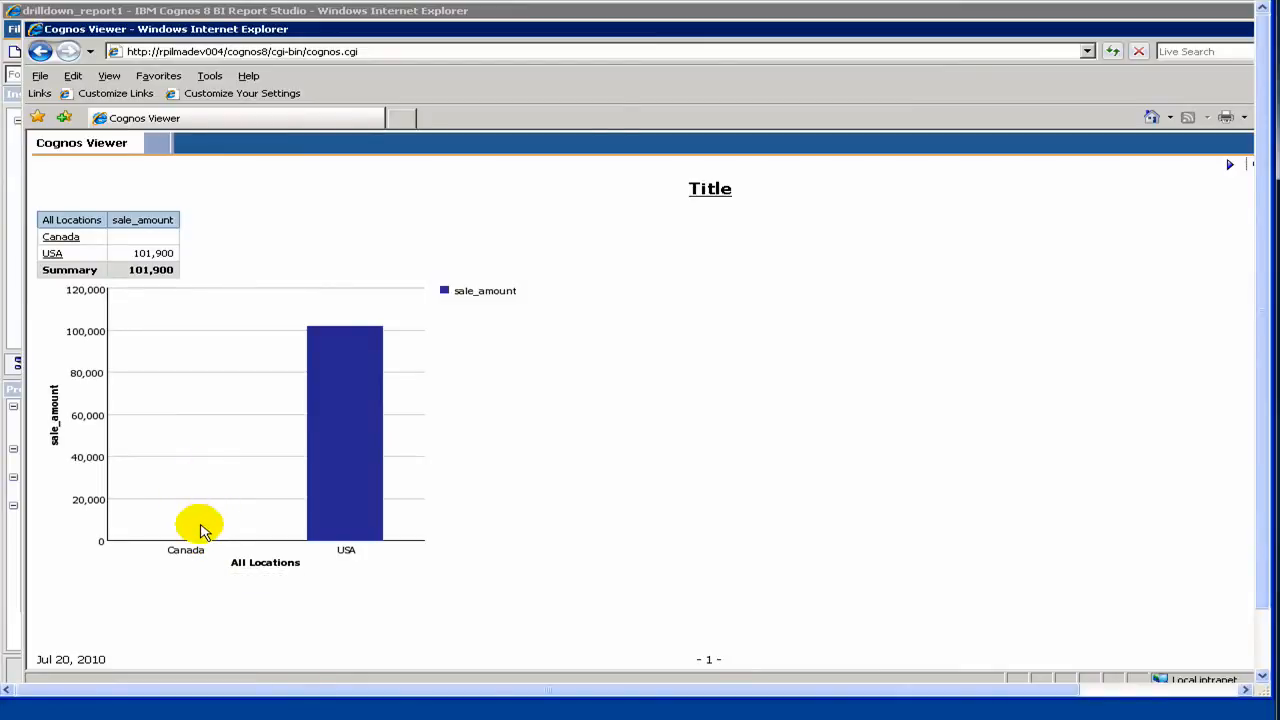
Step: In the Cognos Viewer output, drill down from USA into the North East region
click(53, 255)
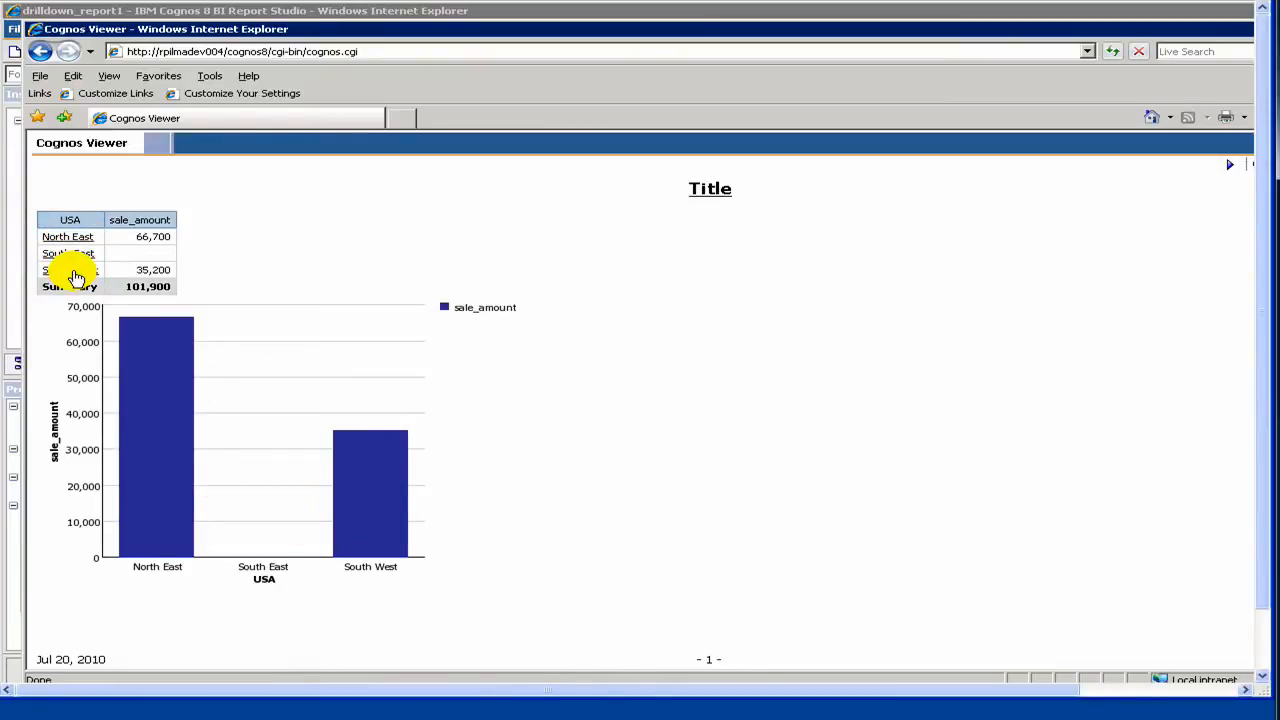
click(65, 241)
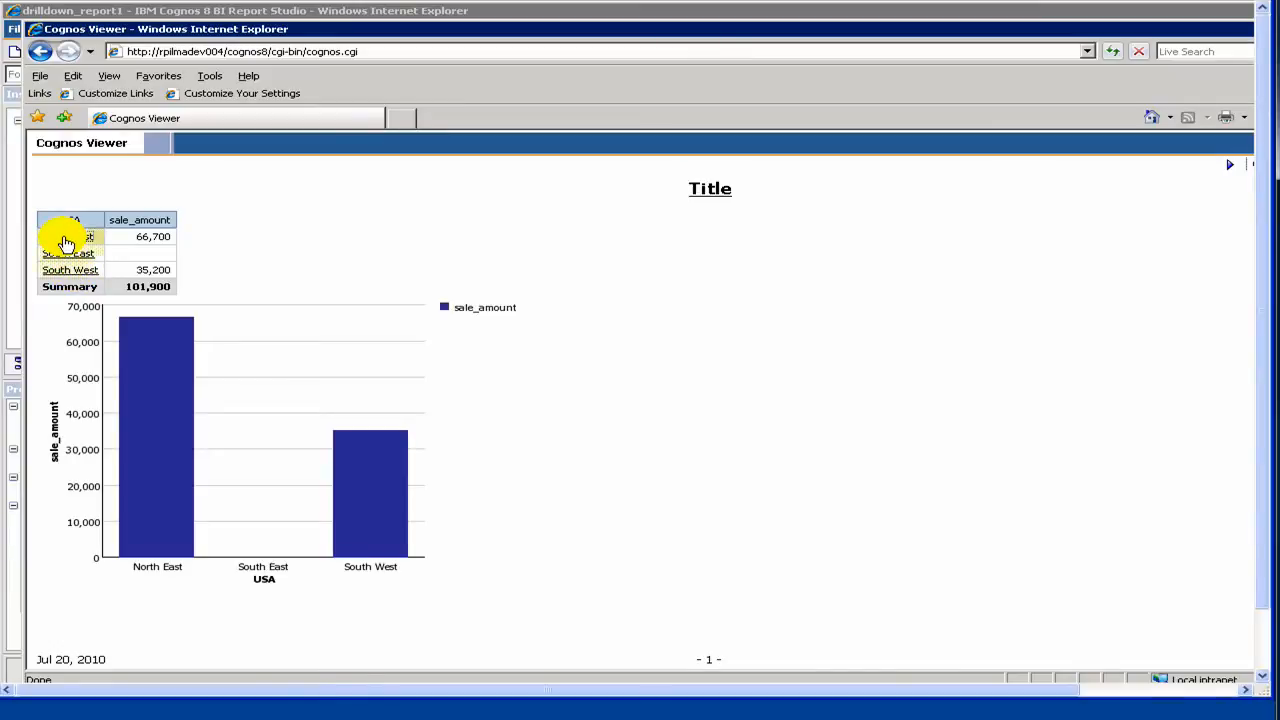
click(65, 241)
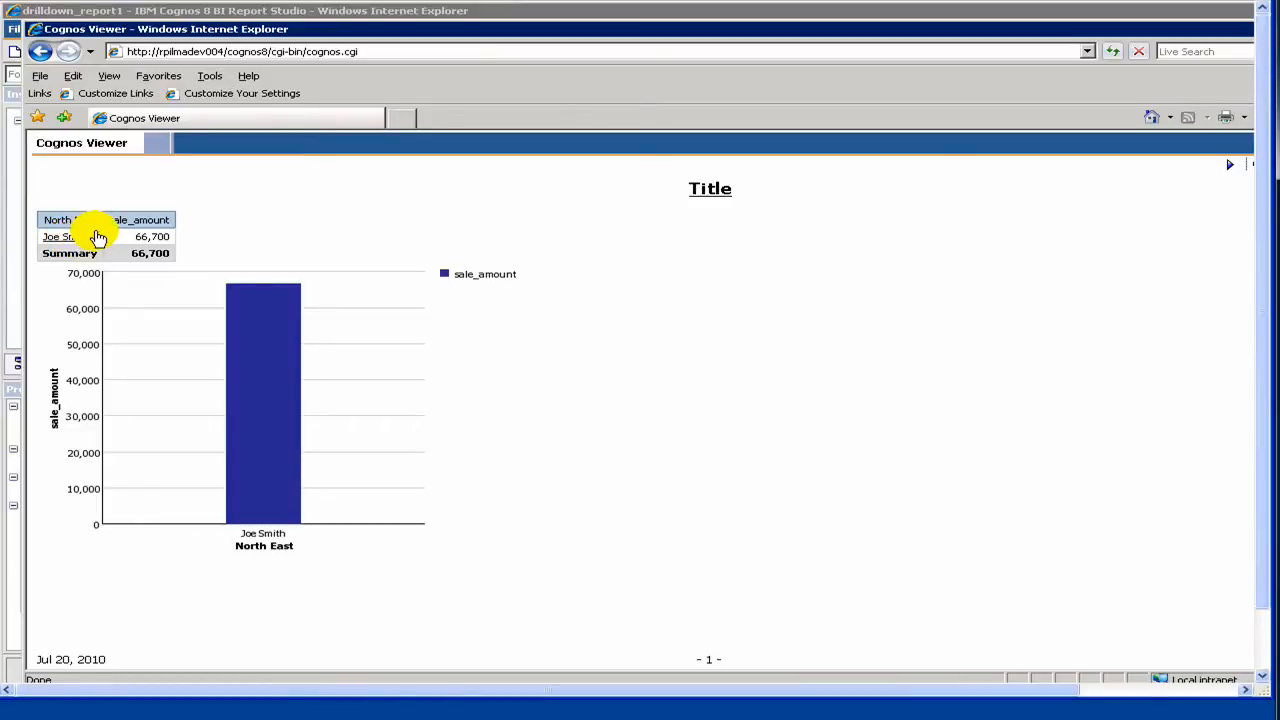
Step: Drill up from the North East agent level to the USA regions
click(98, 239)
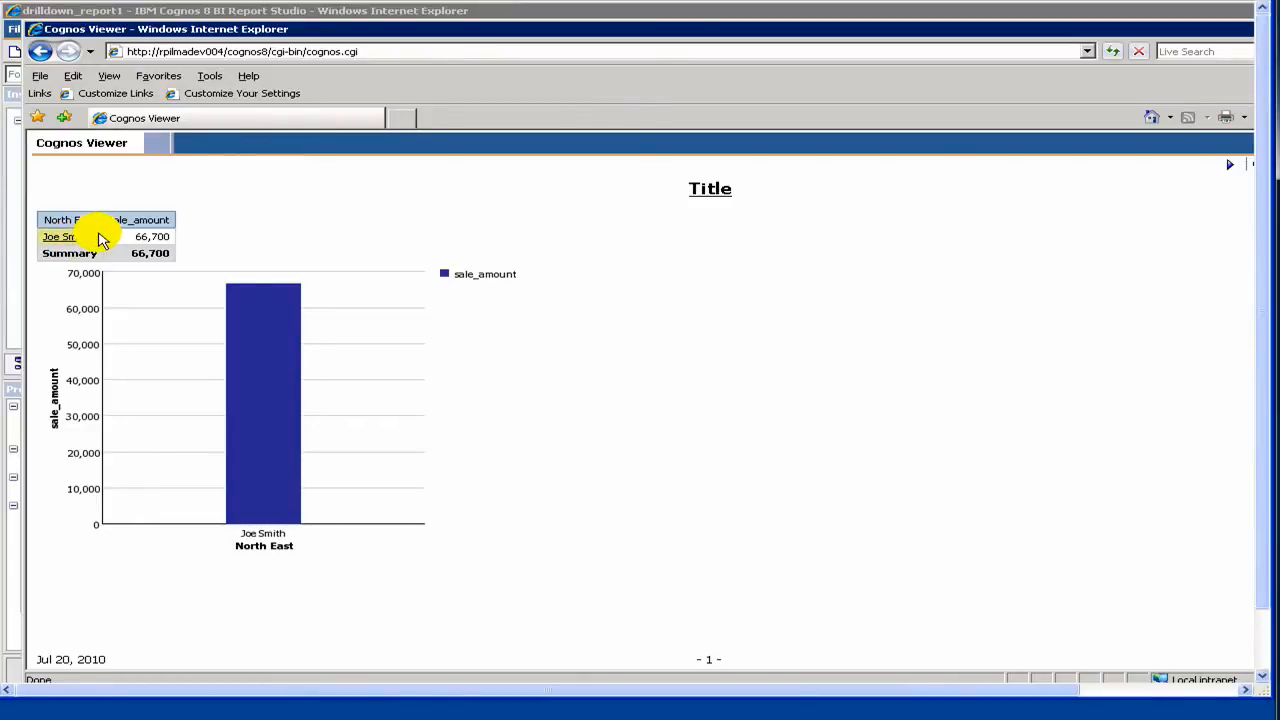
right_click(98, 239)
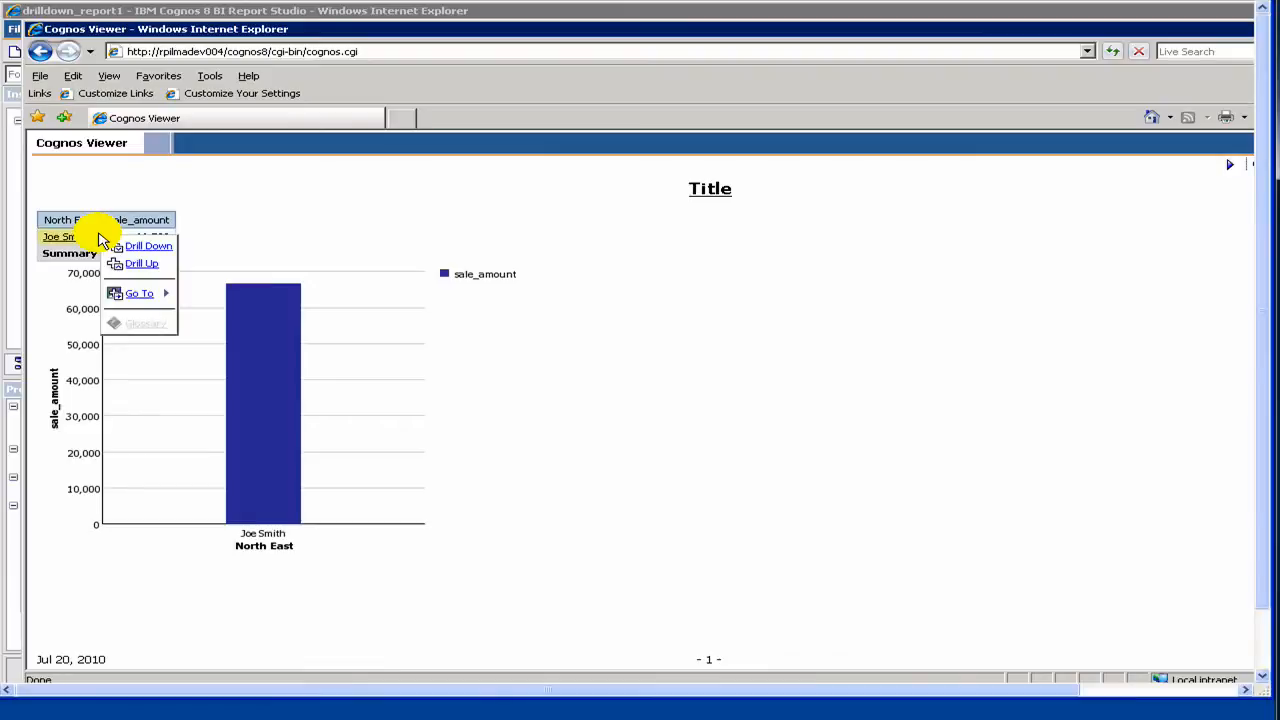
click(140, 268)
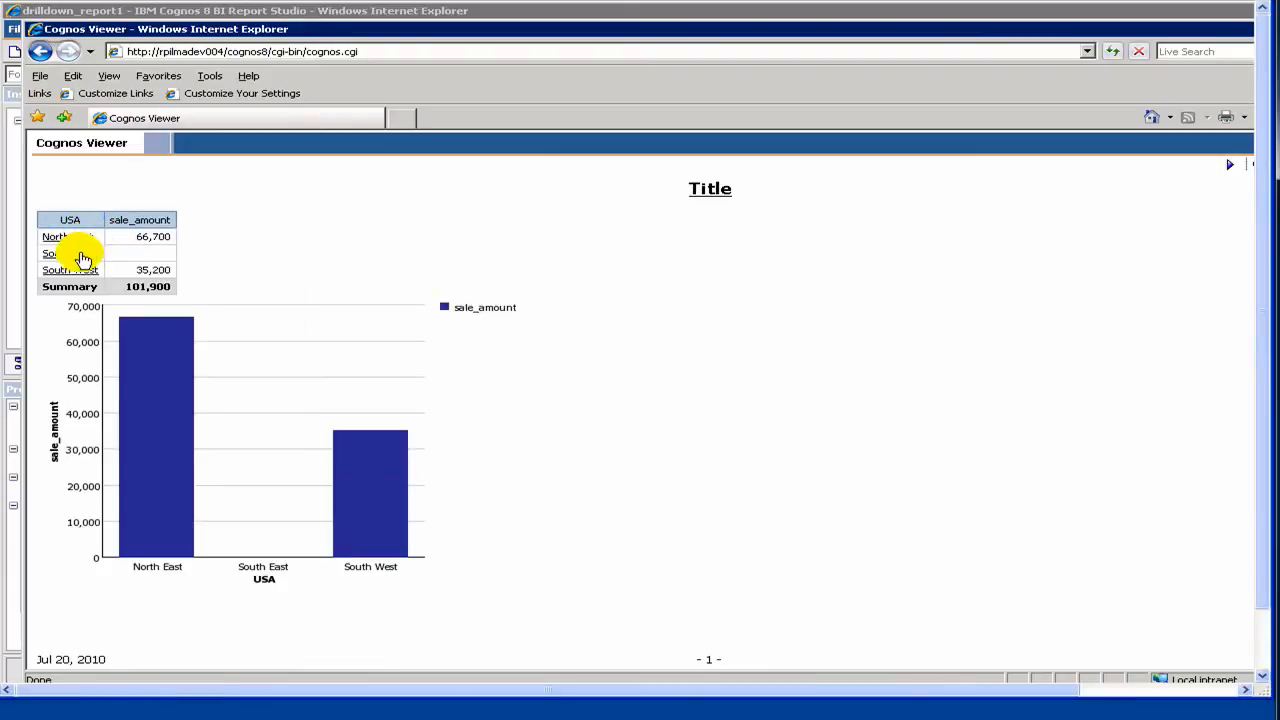
Step: Drill down into the South West region, and drill back up to the USA regions
click(84, 269)
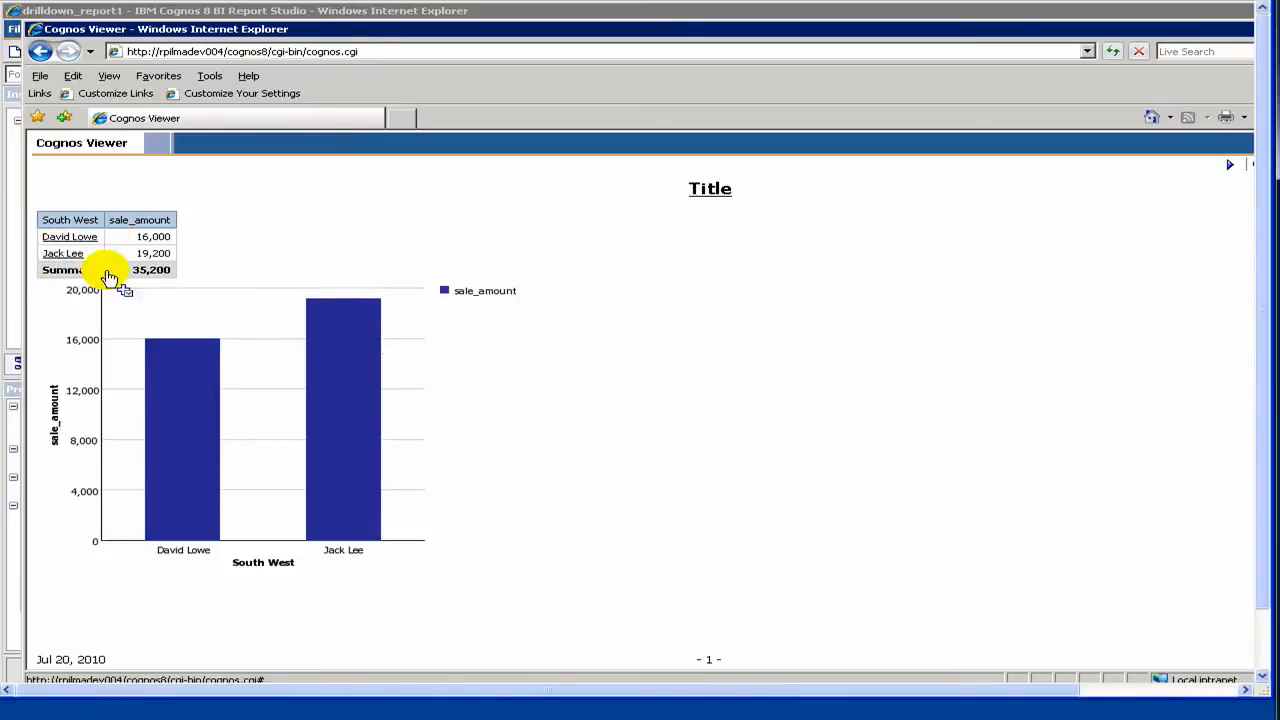
click(100, 238)
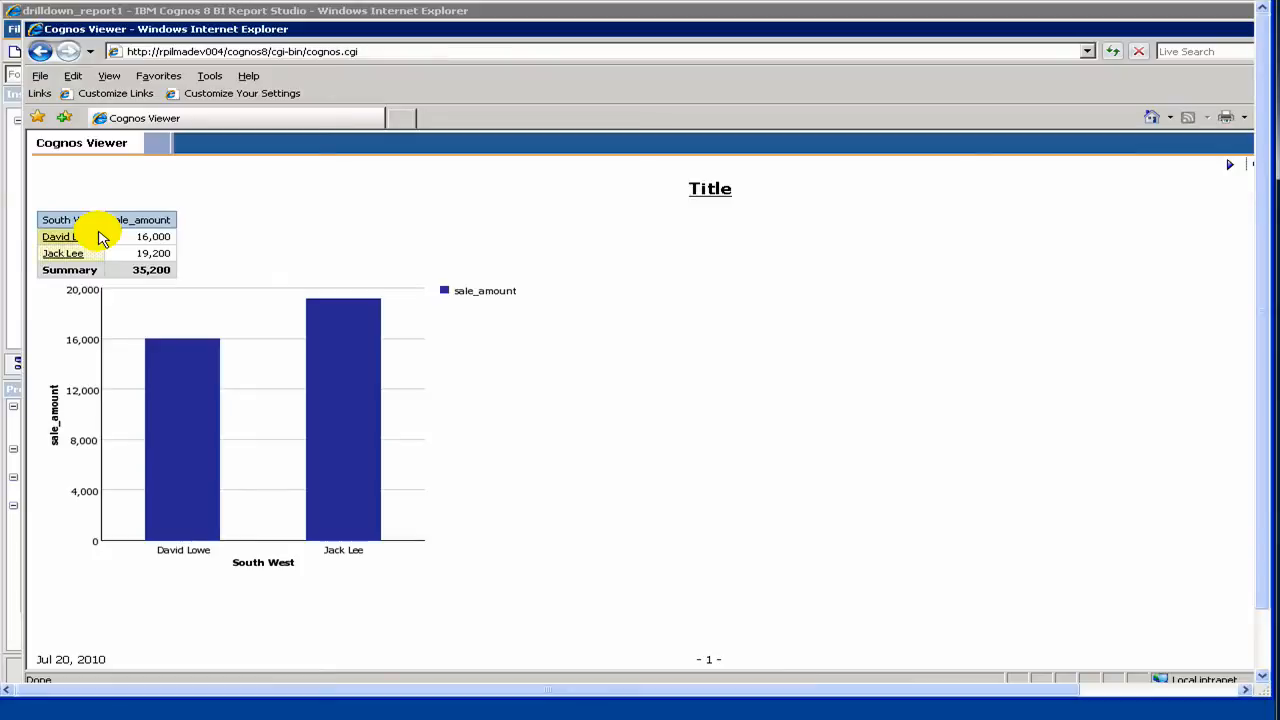
right_click(100, 238)
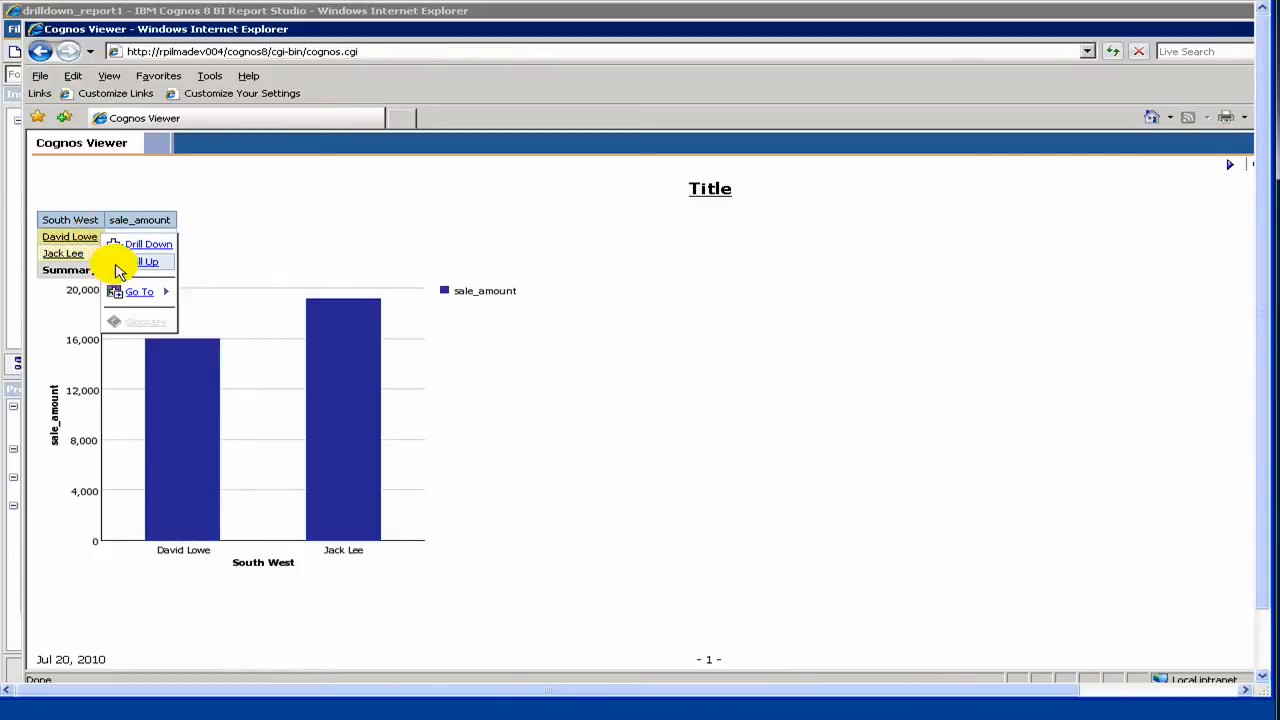
click(118, 266)
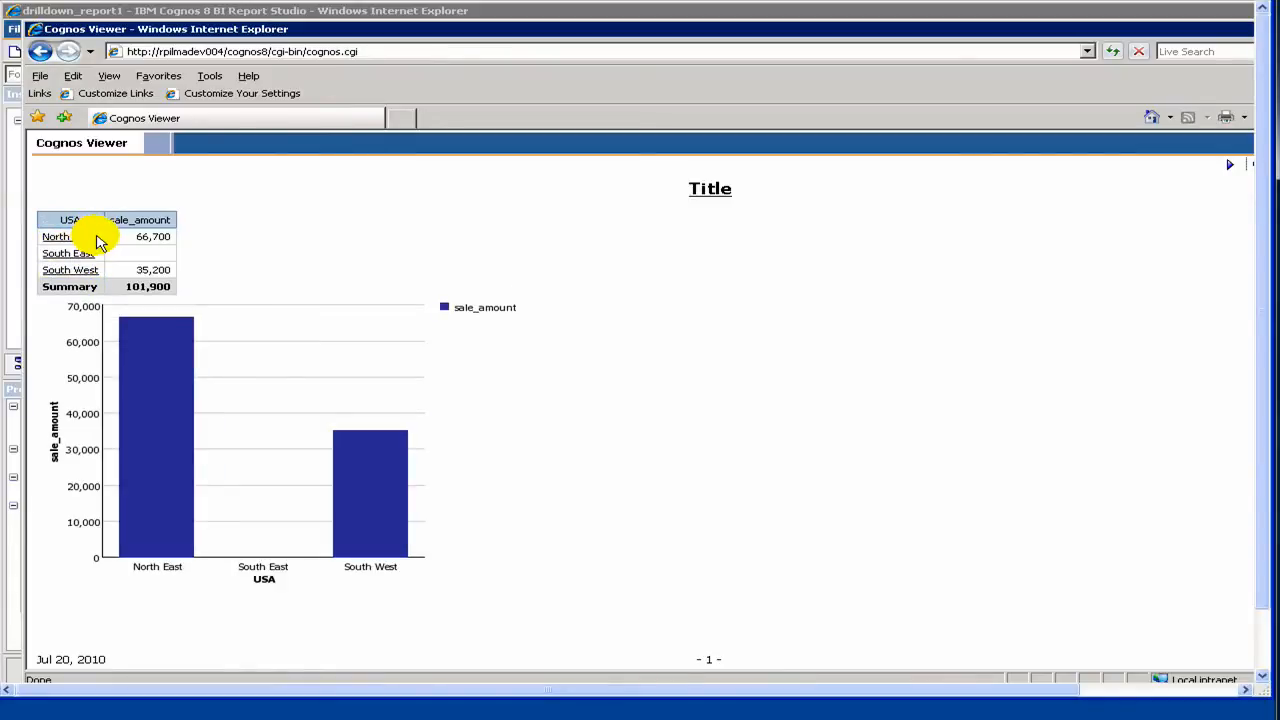
Step: Drill up from the USA regions to the All Locations level
click(100, 238)
right_click(100, 240)
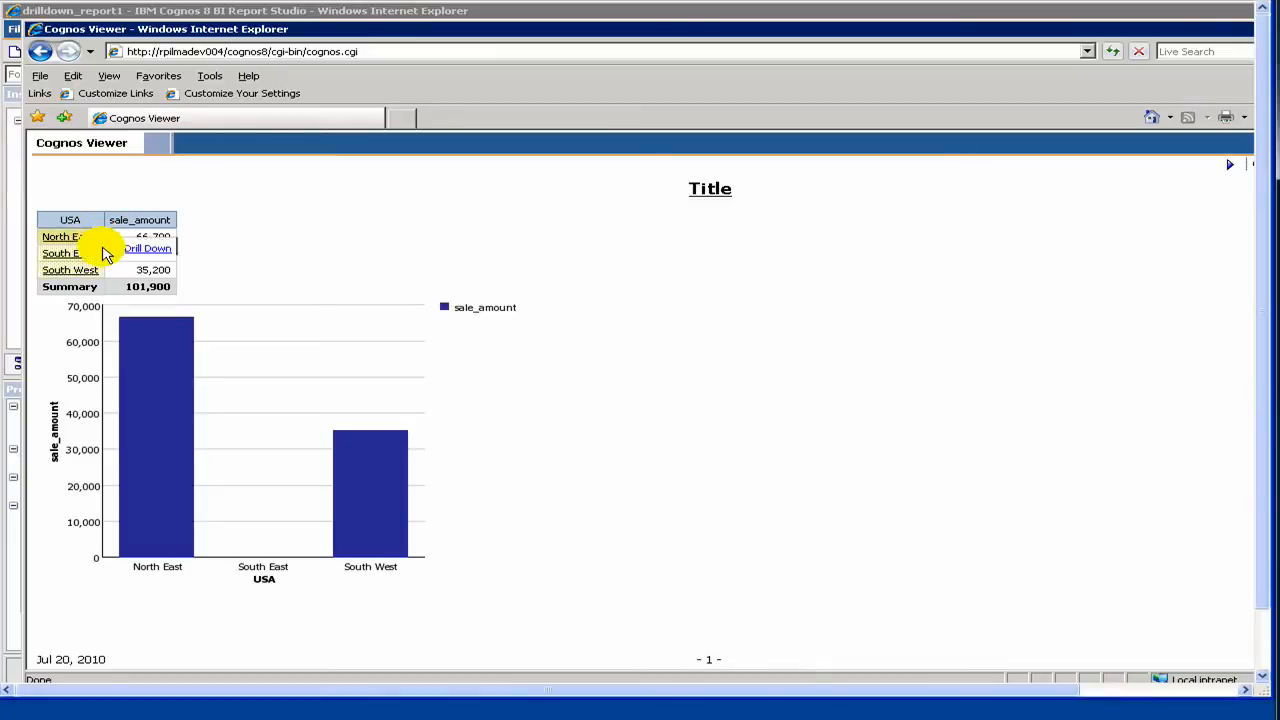
click(124, 266)
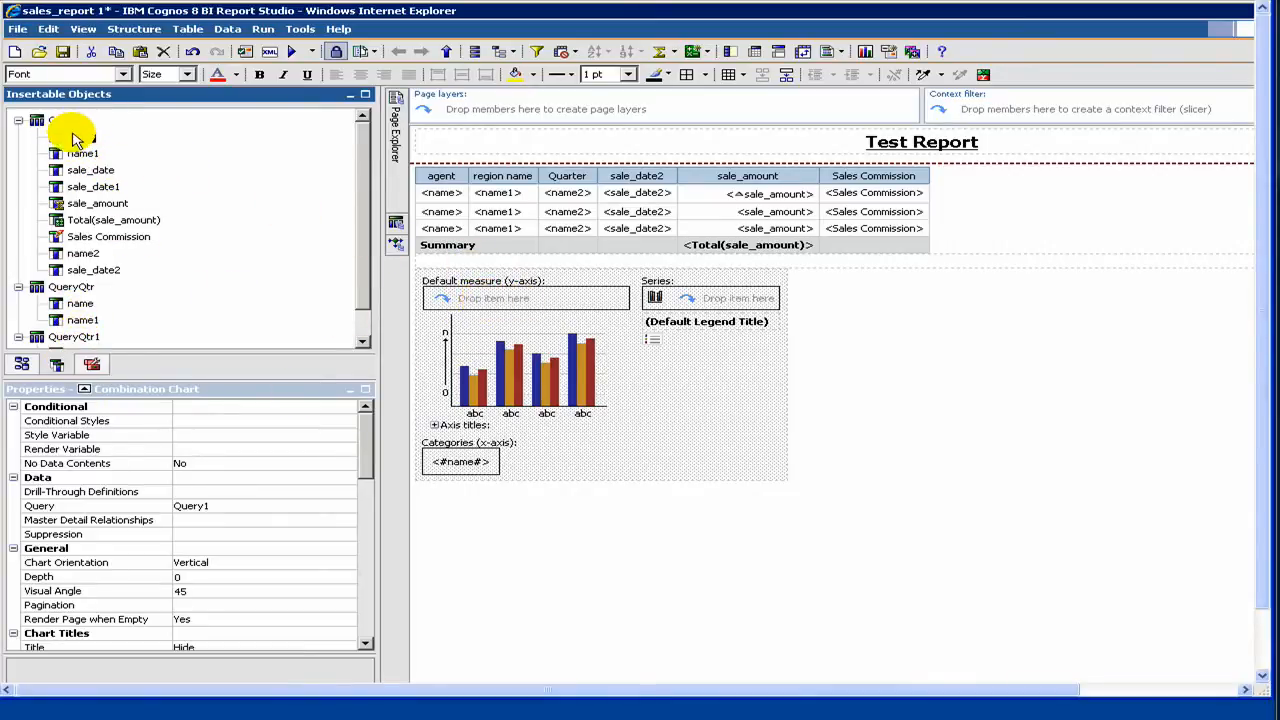
Step: In the sales_report 1 report, add Query1's name data item to the chart's default measure (y-axis) and select that measure
drag(110, 150, 447, 296)
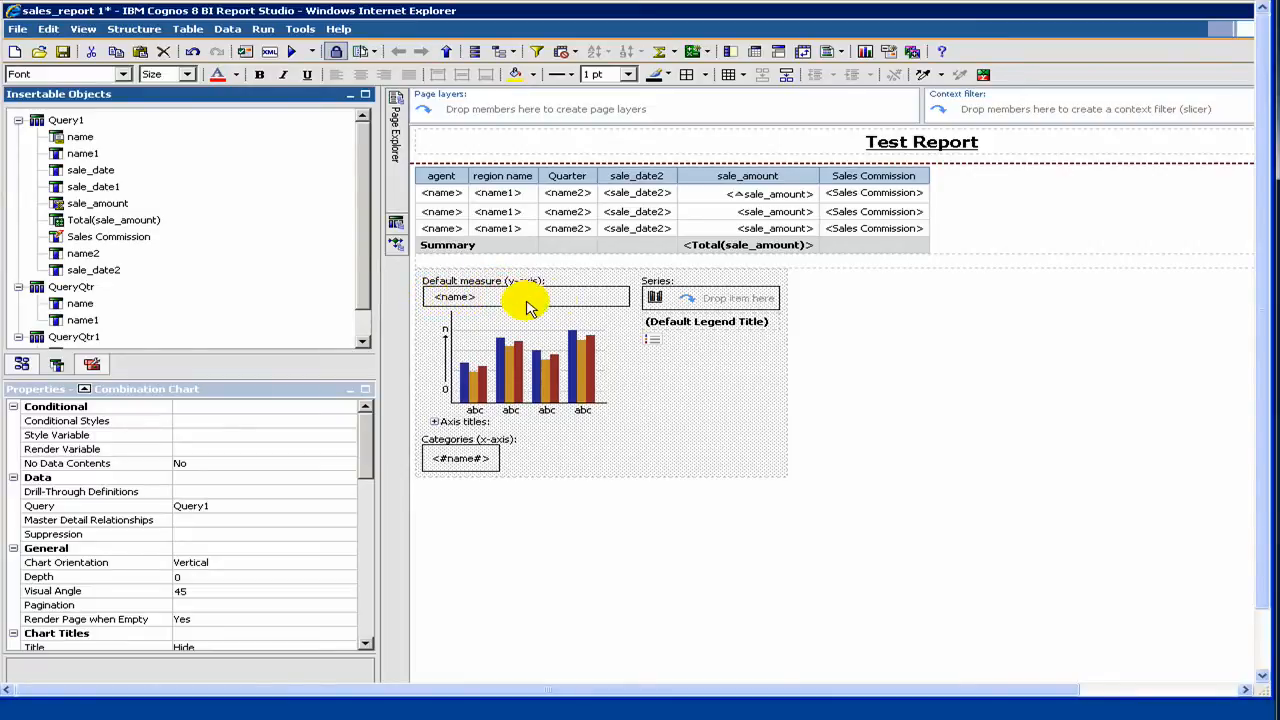
click(558, 304)
click(558, 304)
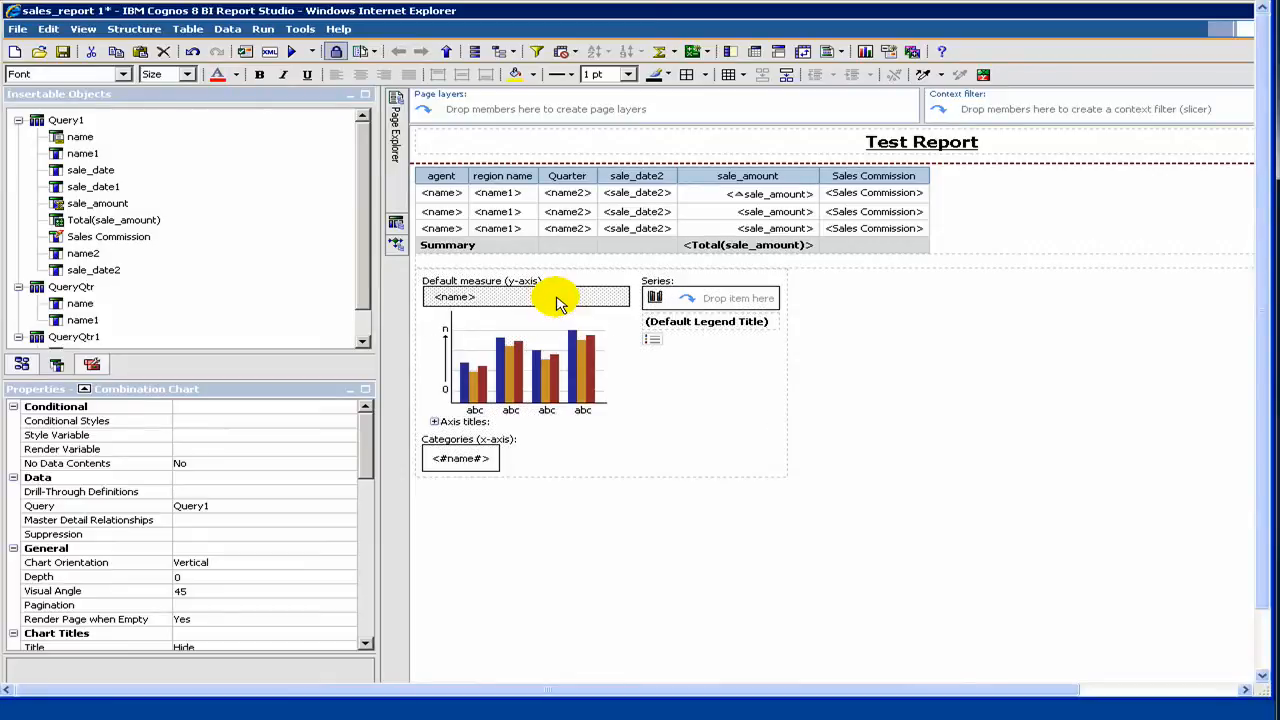
Step: Expand the chart's axis titles and set Default Title to No for the category axis title
click(438, 423)
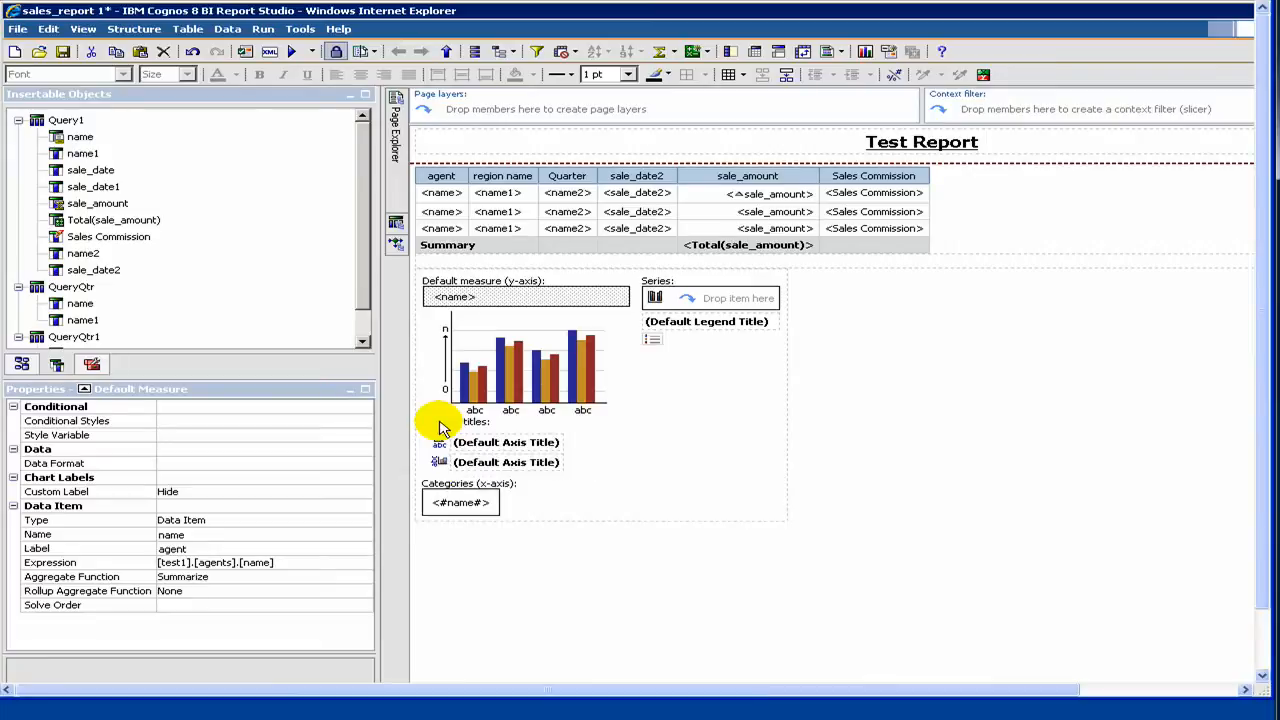
click(497, 445)
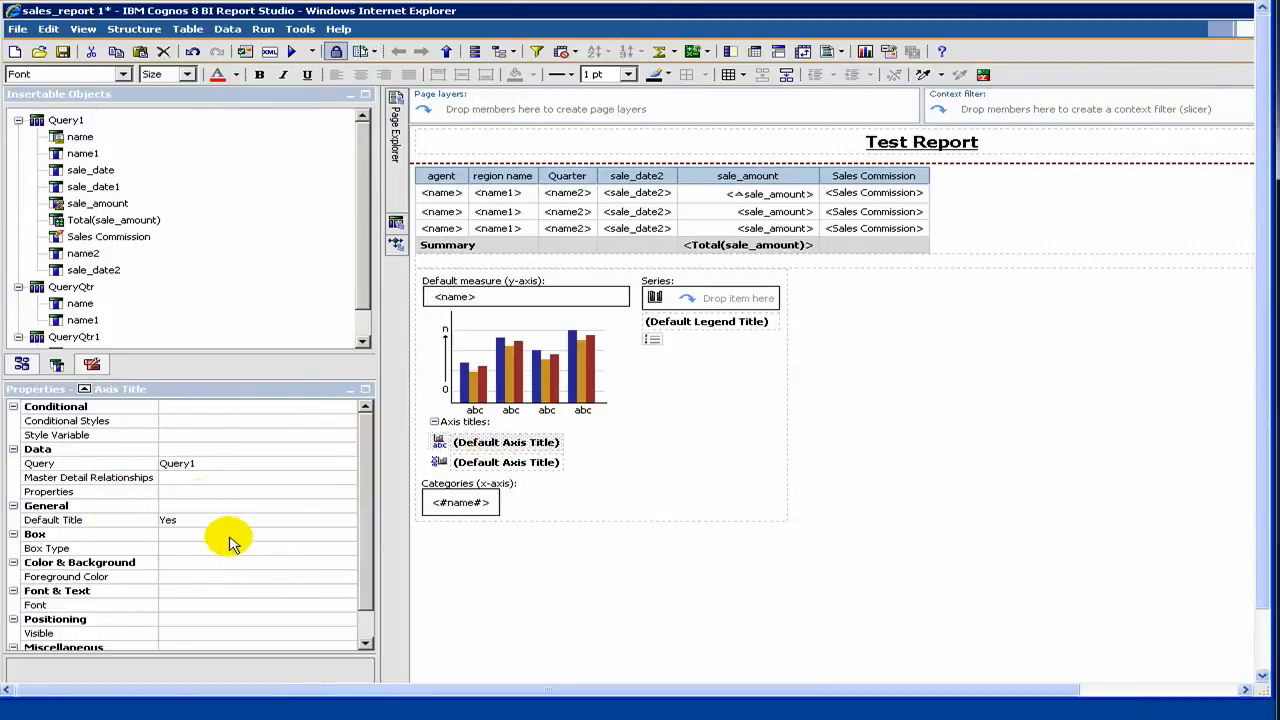
click(366, 592)
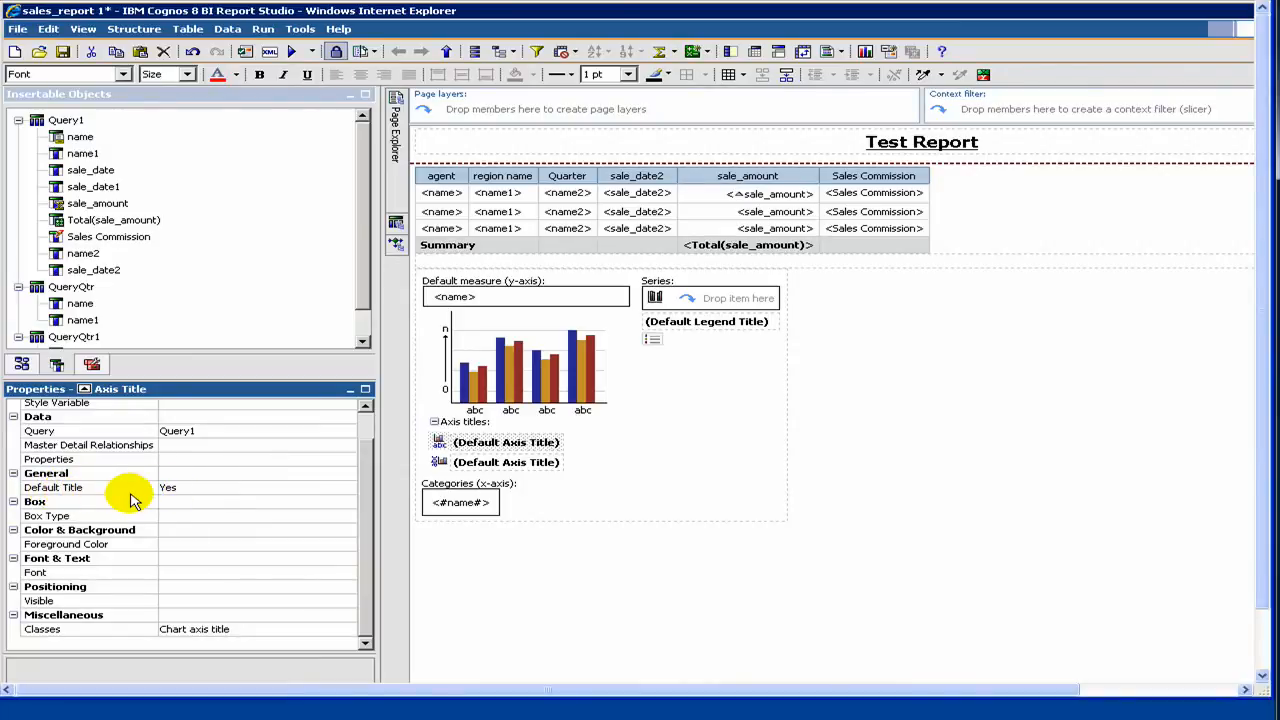
click(184, 490)
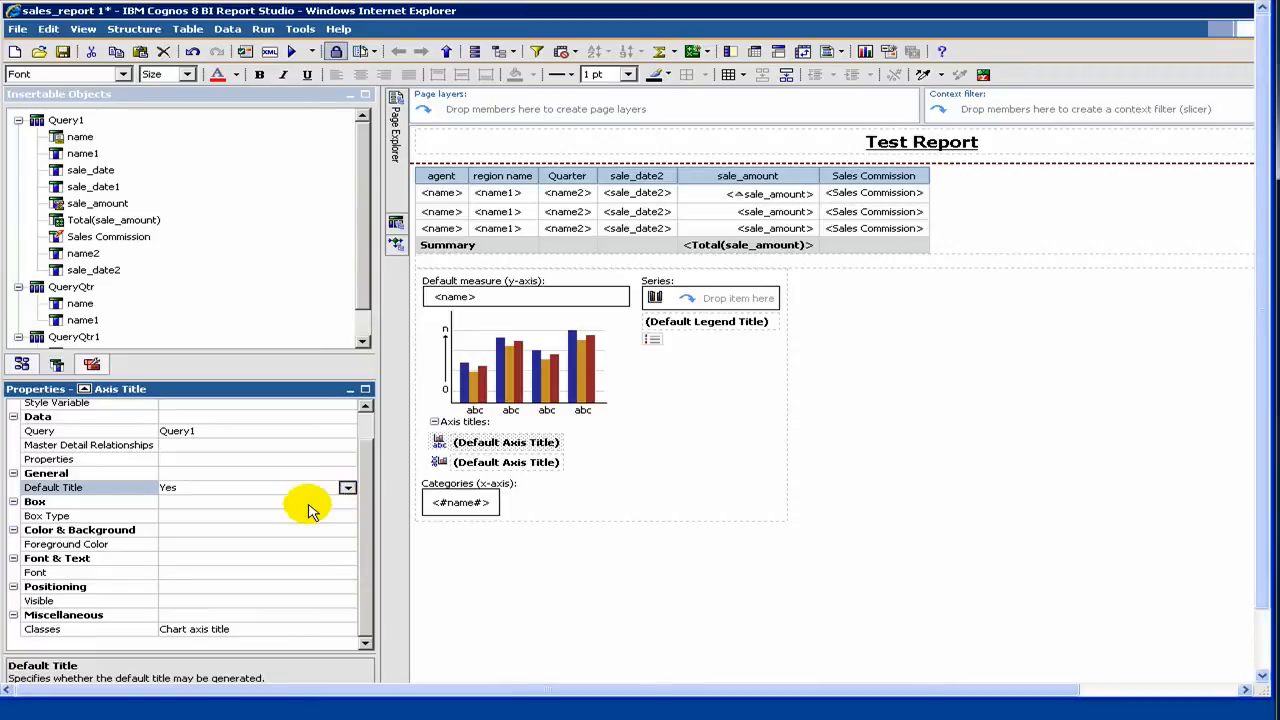
click(347, 488)
click(265, 505)
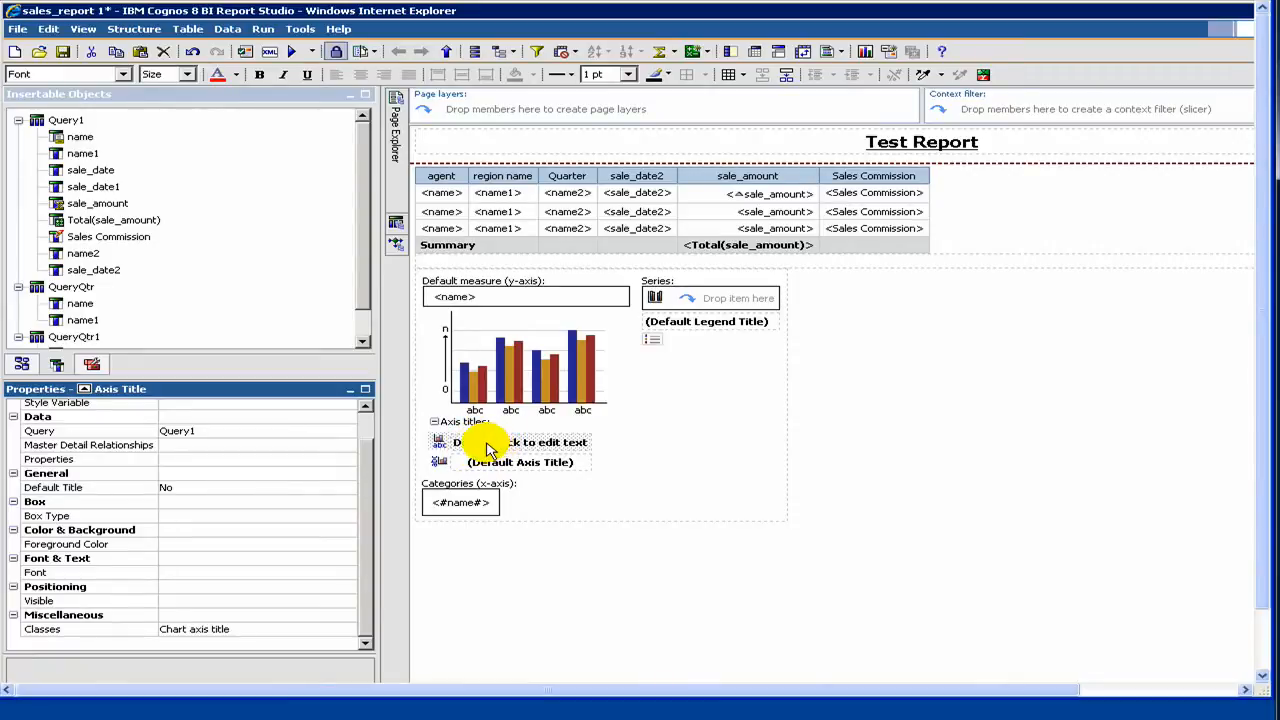
Step: Set the category axis title text to "Agent name"
double_click(521, 449)
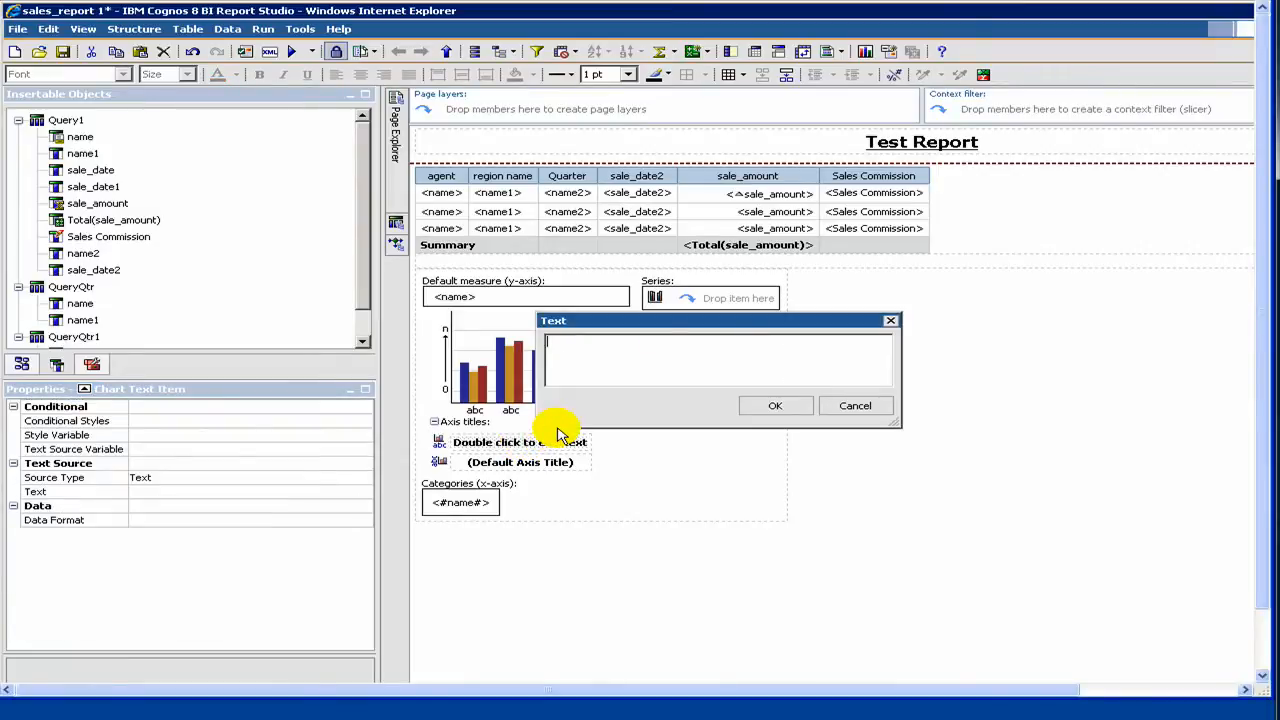
text(Agent name)
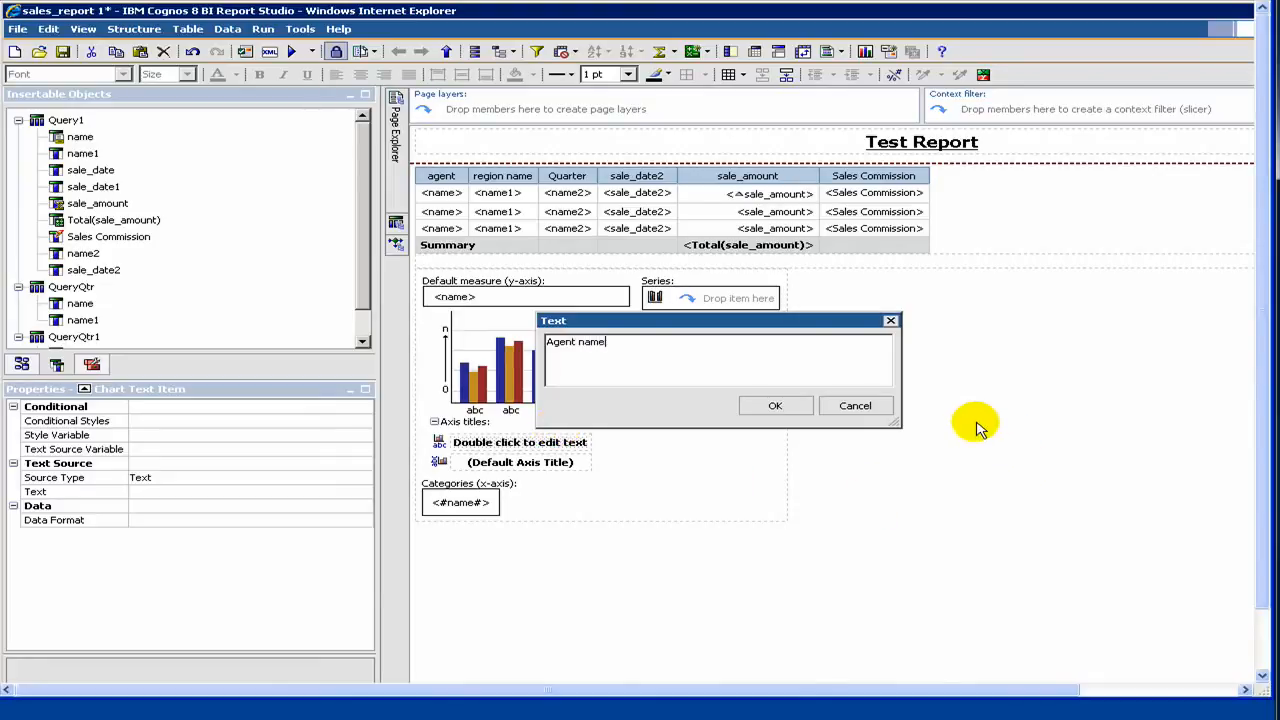
click(798, 409)
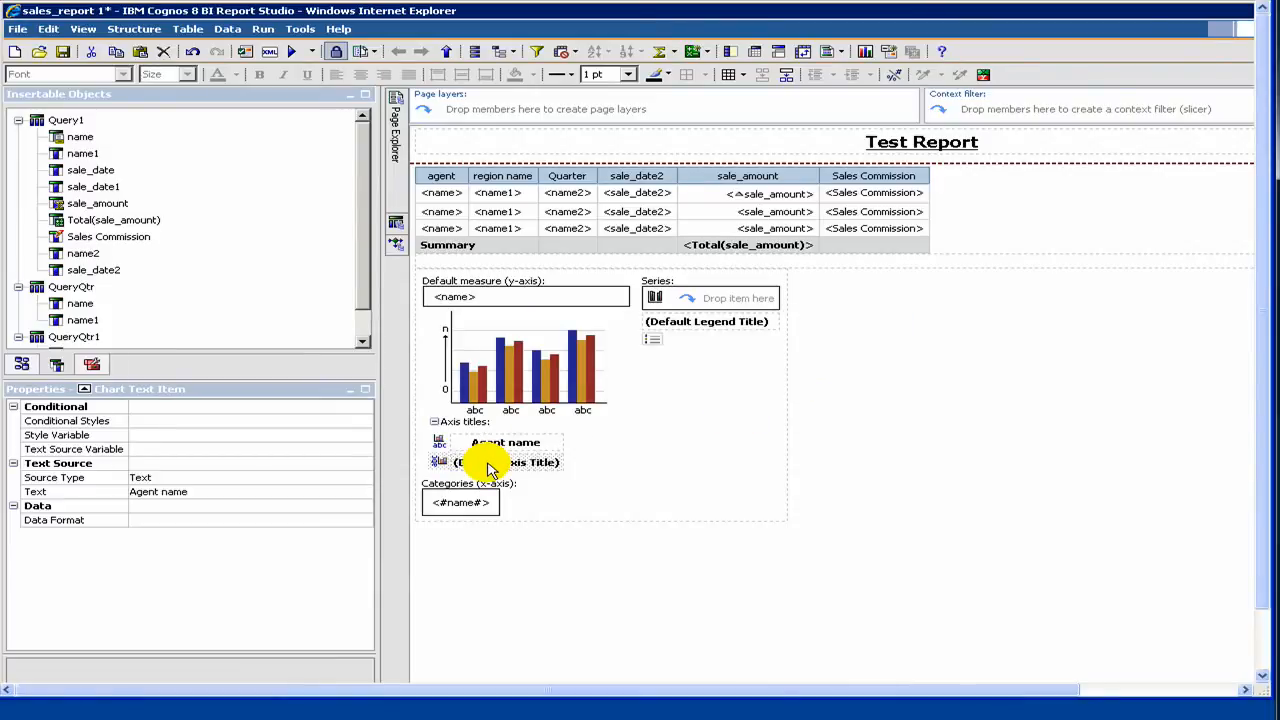
Step: Set Default Title to No for the chart's numeric (y-axis) title
click(443, 460)
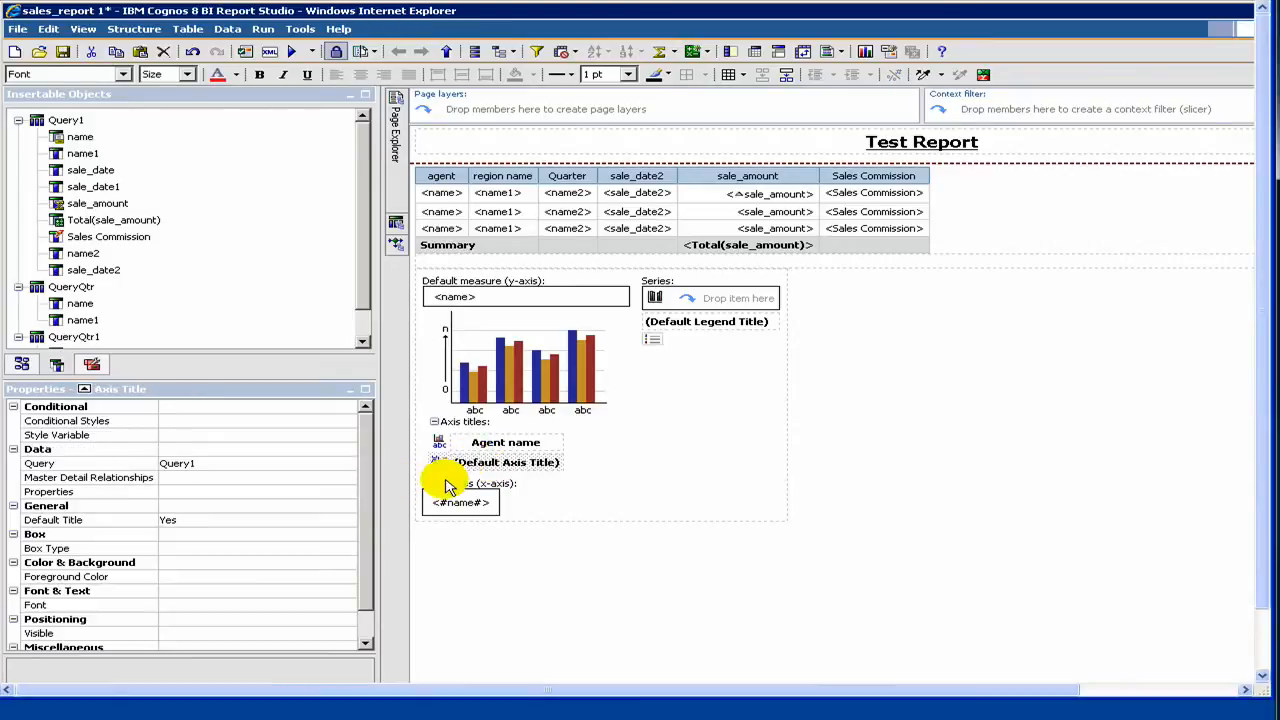
click(274, 524)
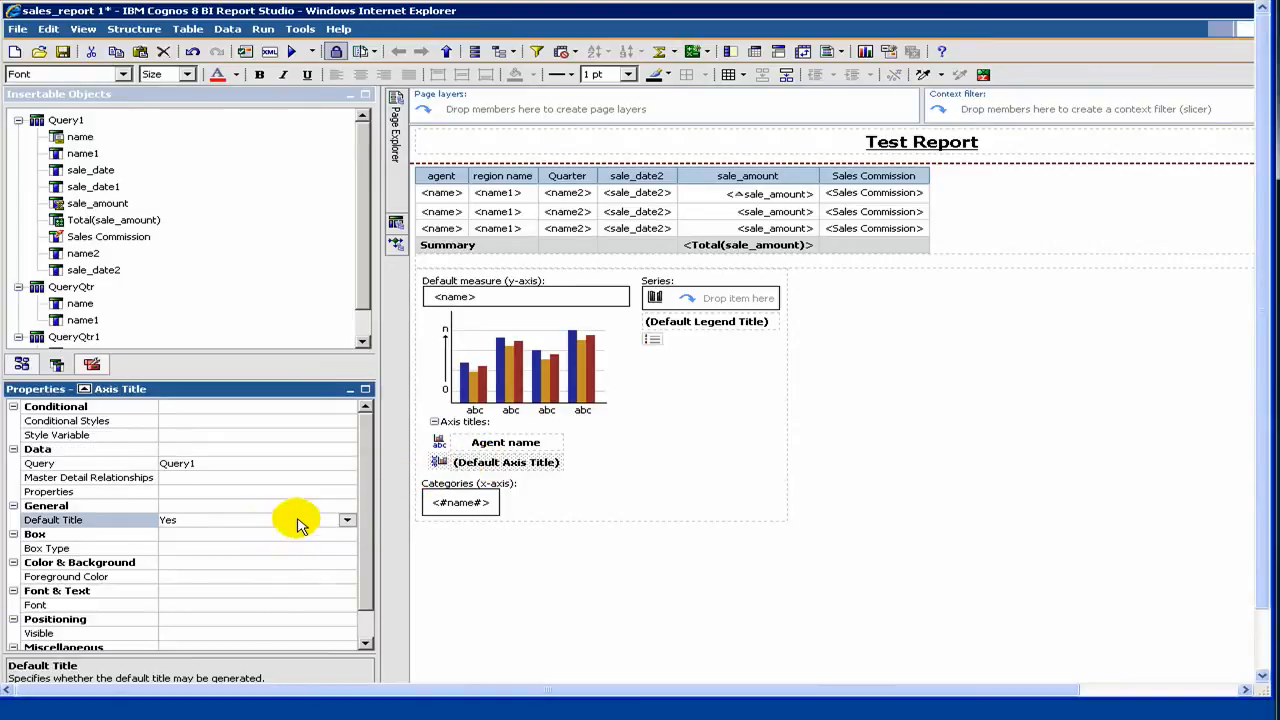
click(338, 520)
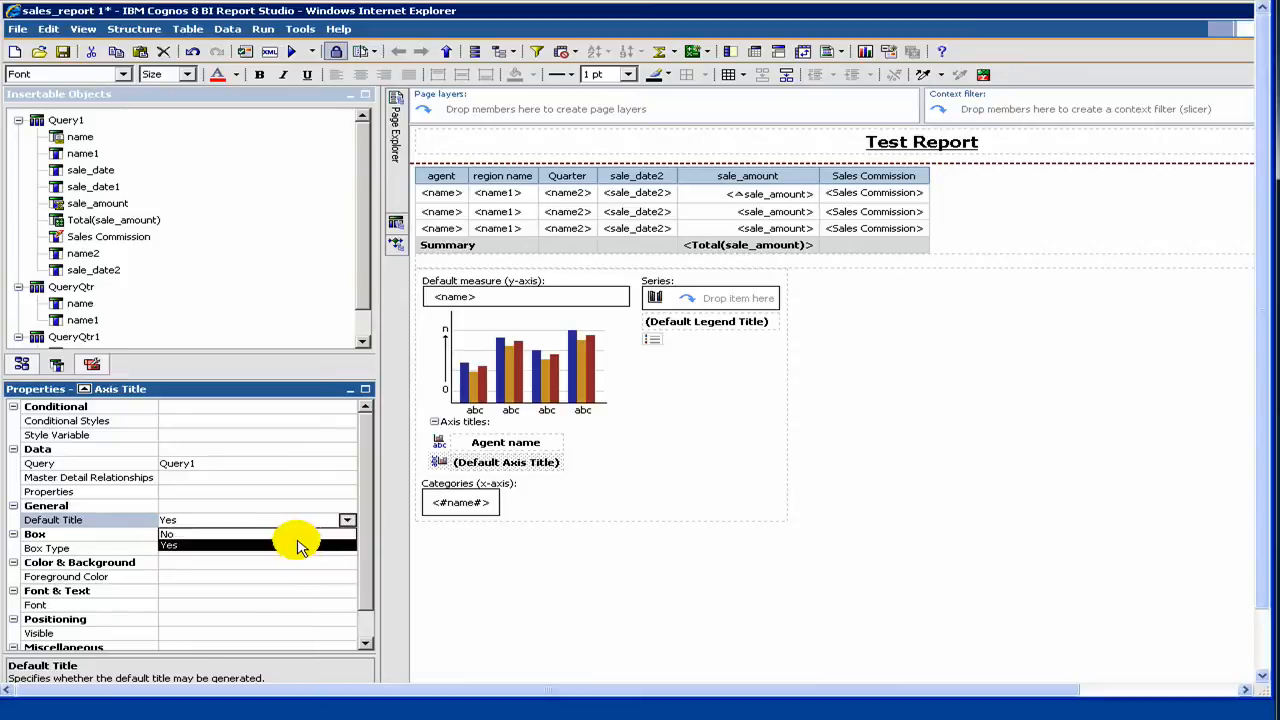
click(295, 534)
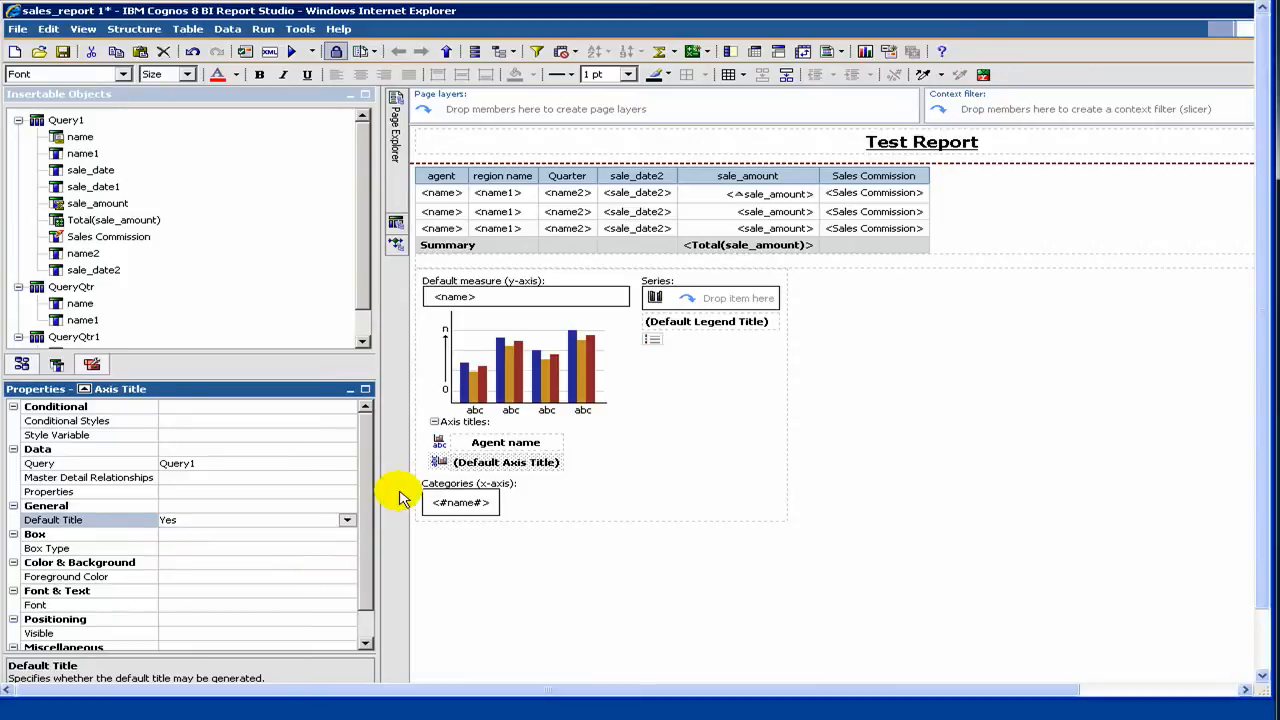
click(473, 465)
click(472, 466)
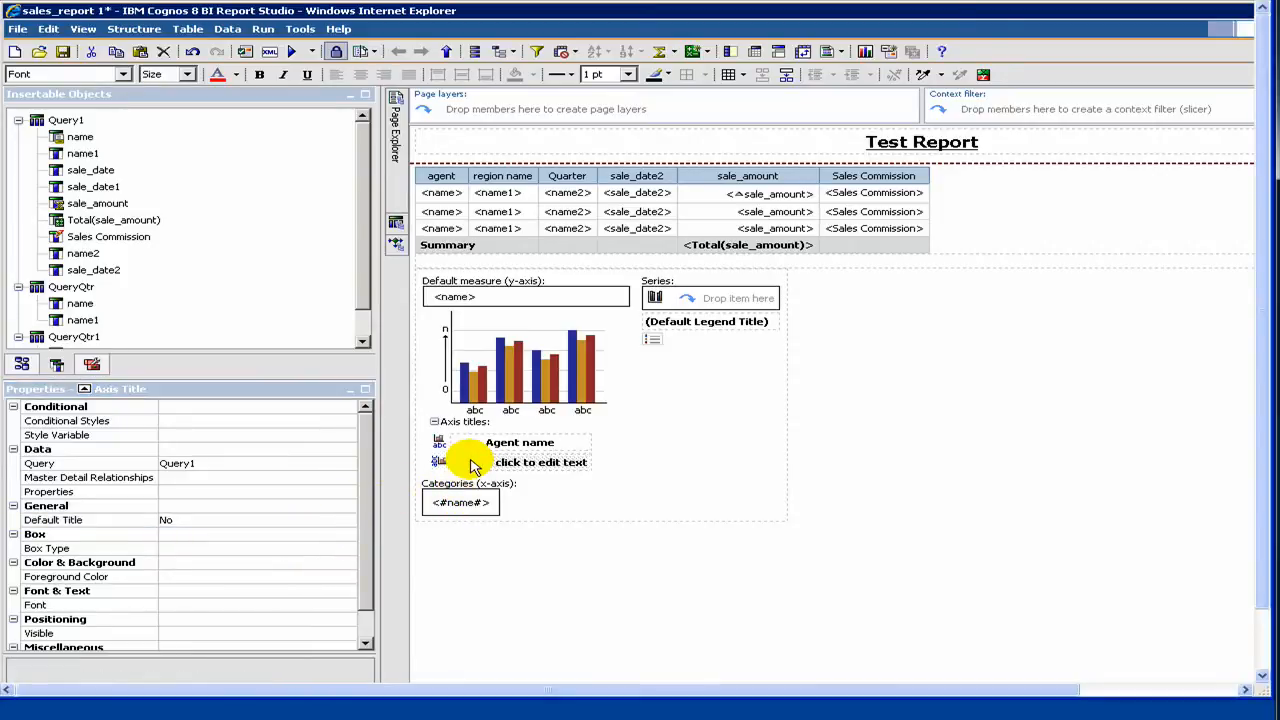
Step: Set the chart's numeric (y-axis) title text to "sales $"
double_click(533, 464)
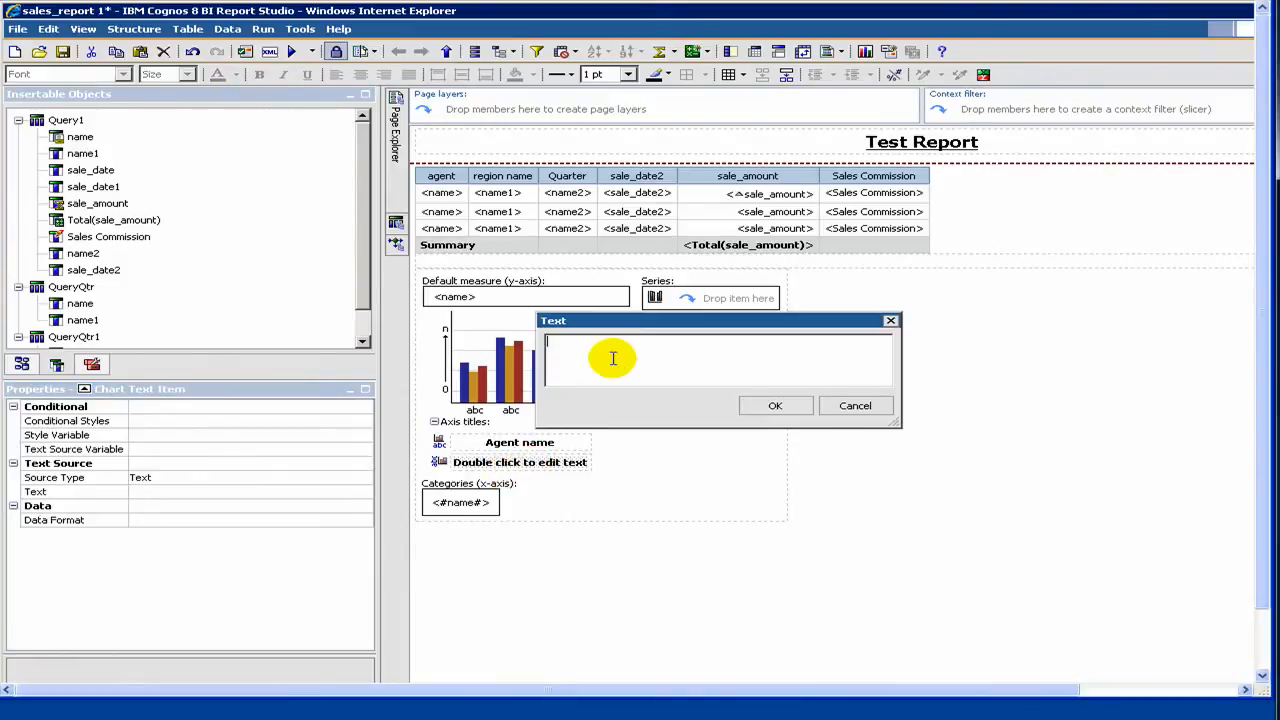
text(sales $)
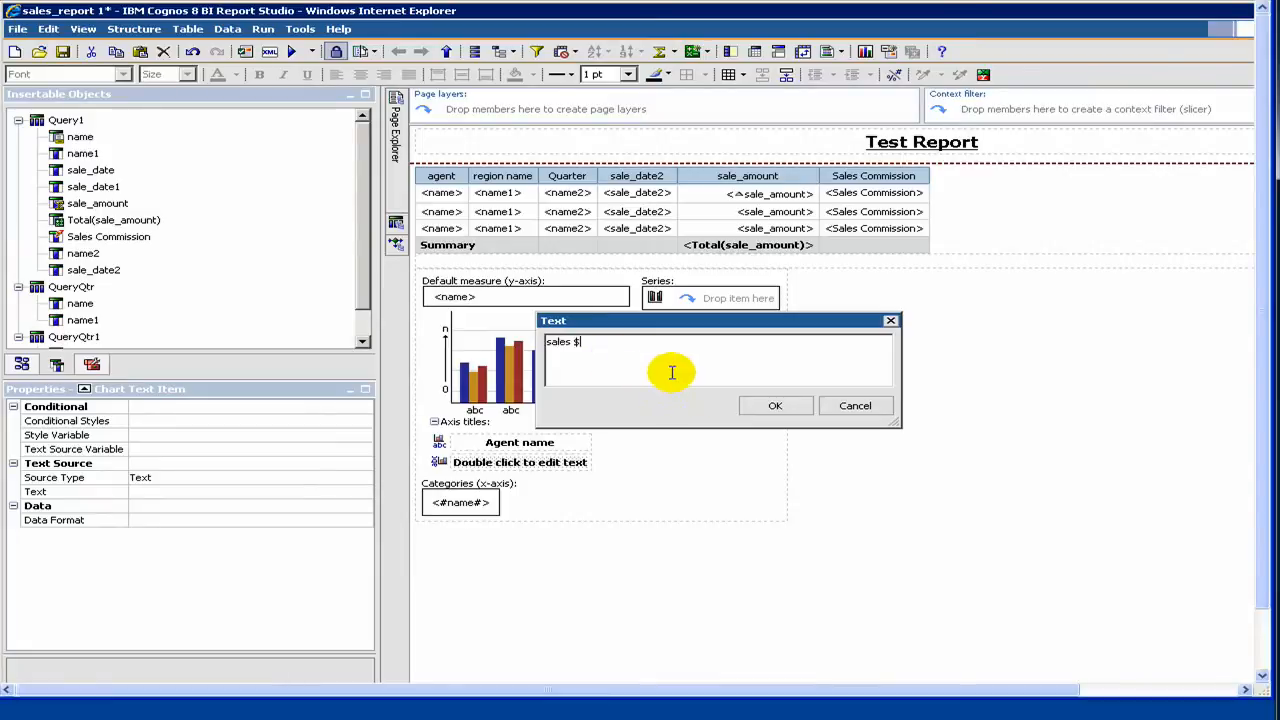
click(768, 407)
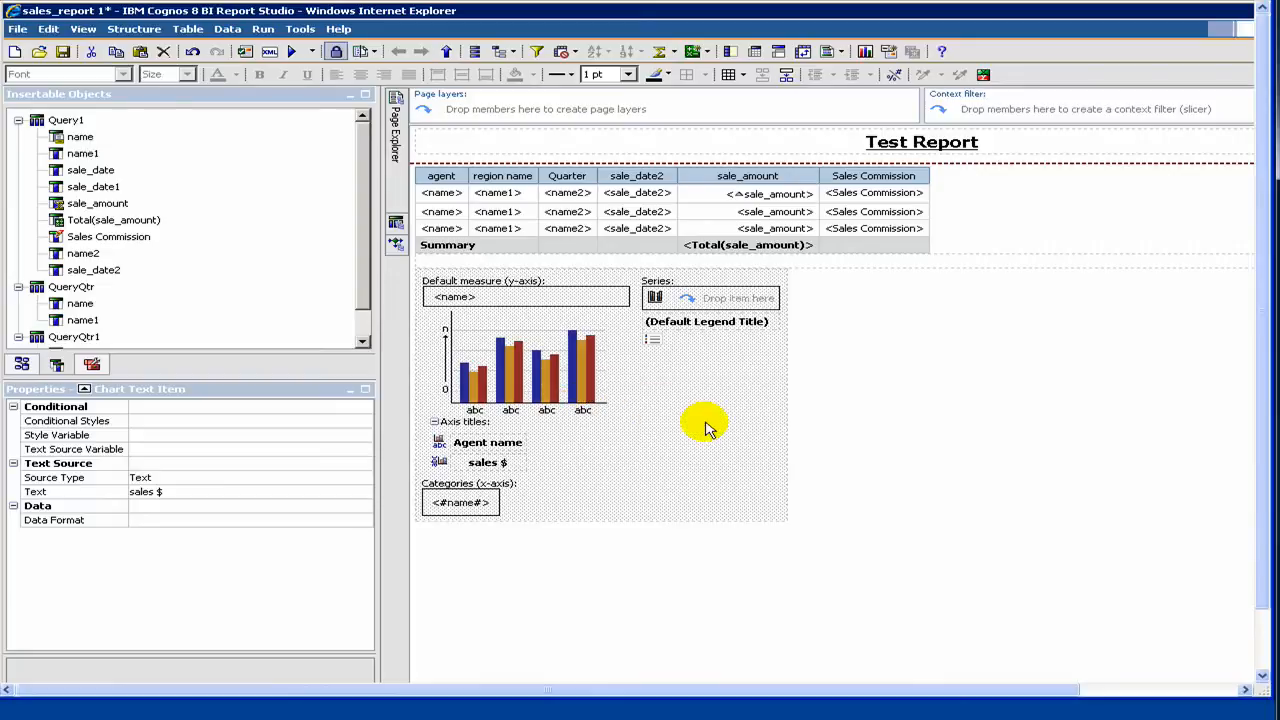
Step: Convert the sales report's combination chart to the Column with 3-D Visual Effect chart type
click(622, 435)
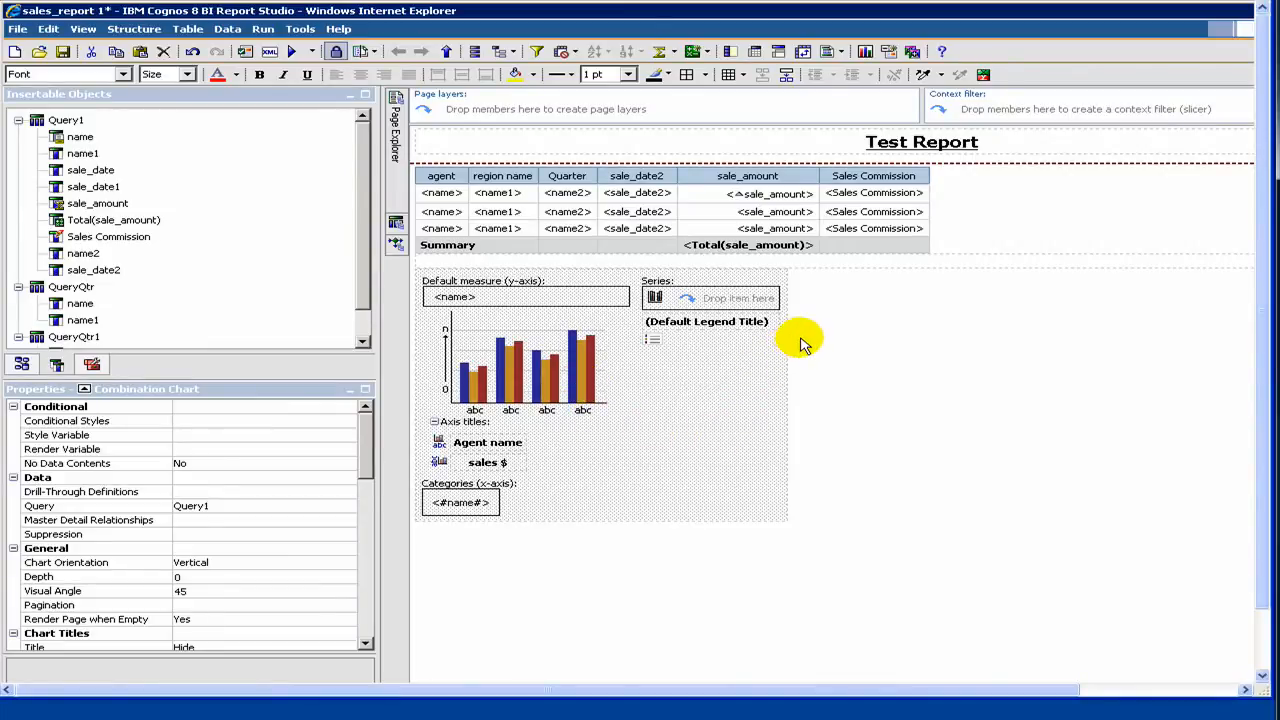
double_click(527, 362)
right_click(531, 368)
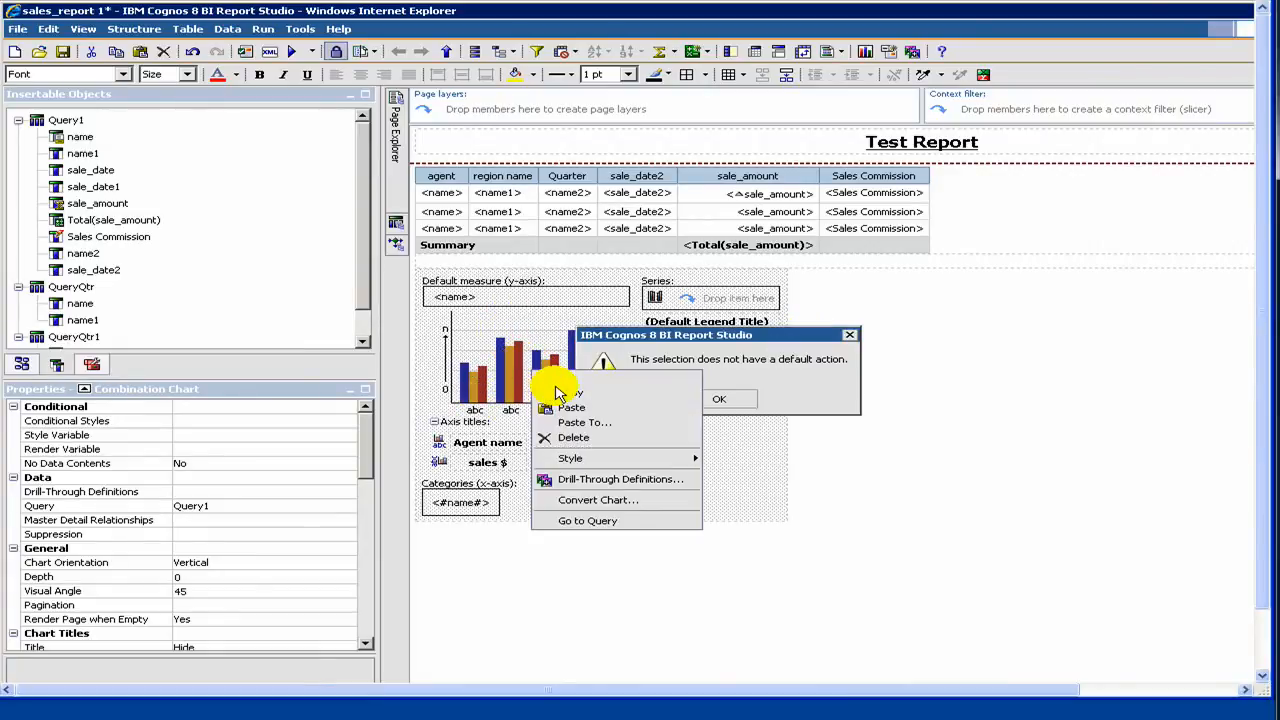
right_click(584, 381)
mouse_move(618, 470)
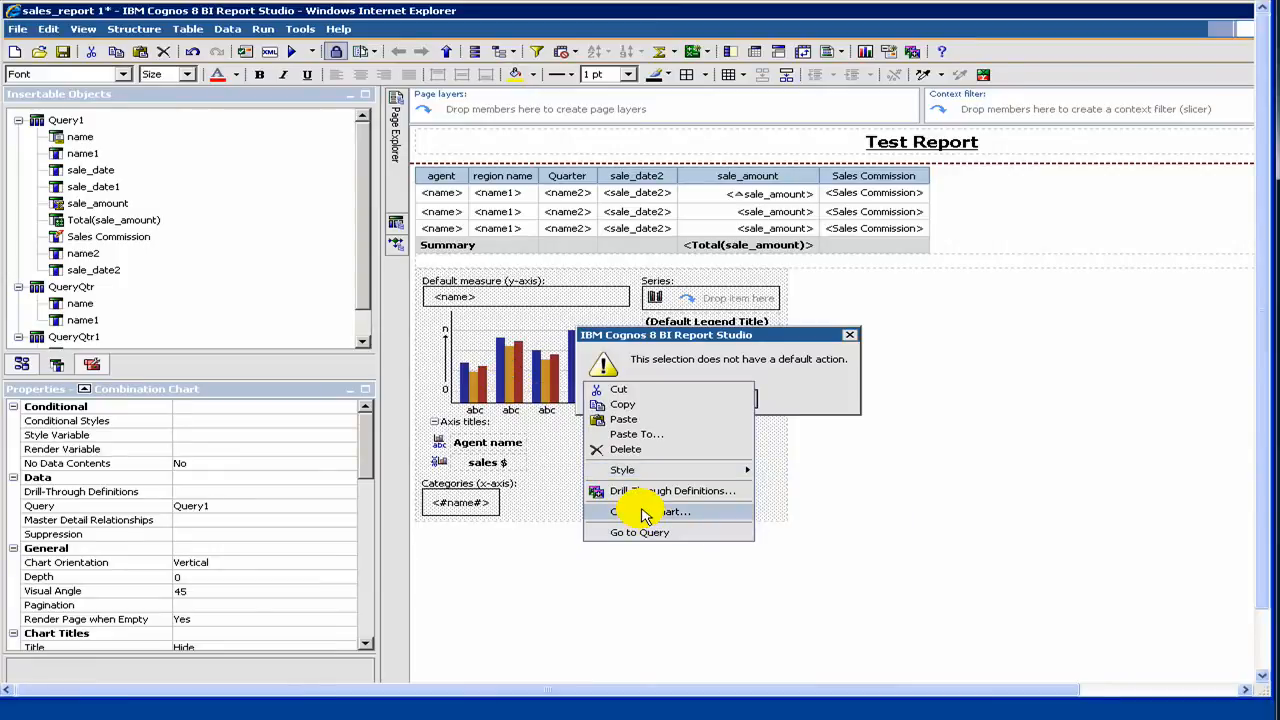
click(645, 513)
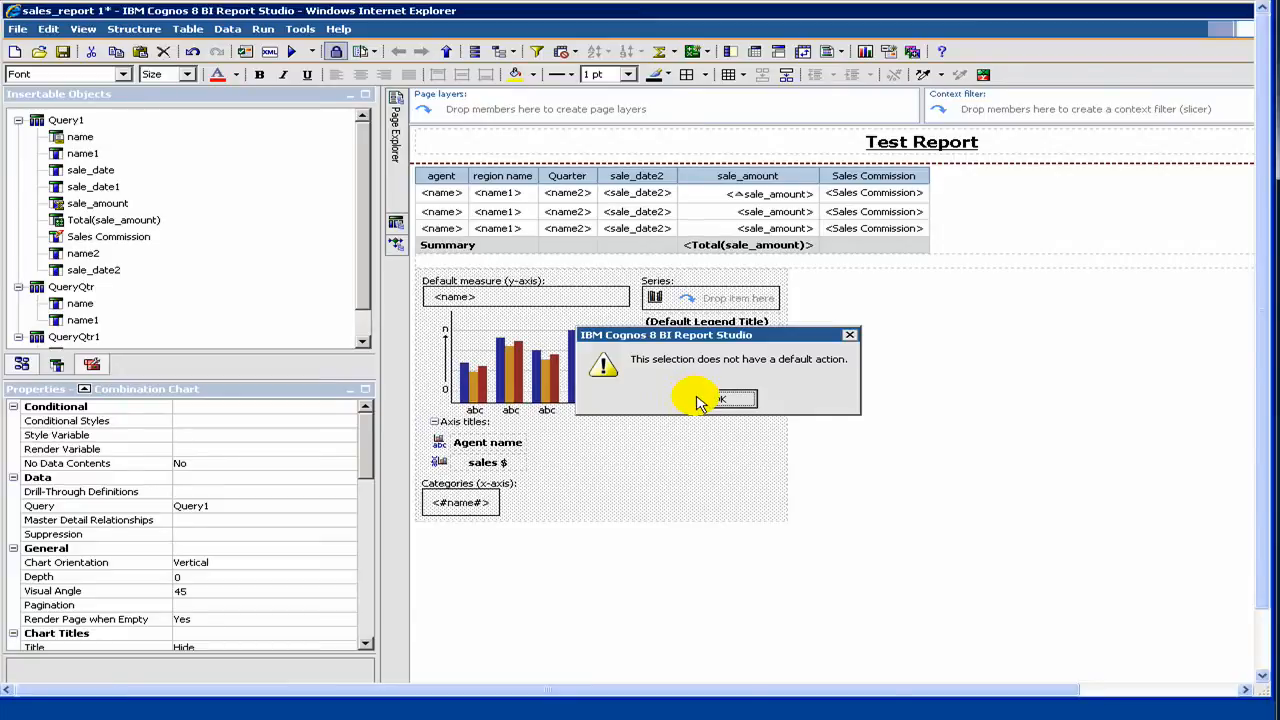
click(729, 396)
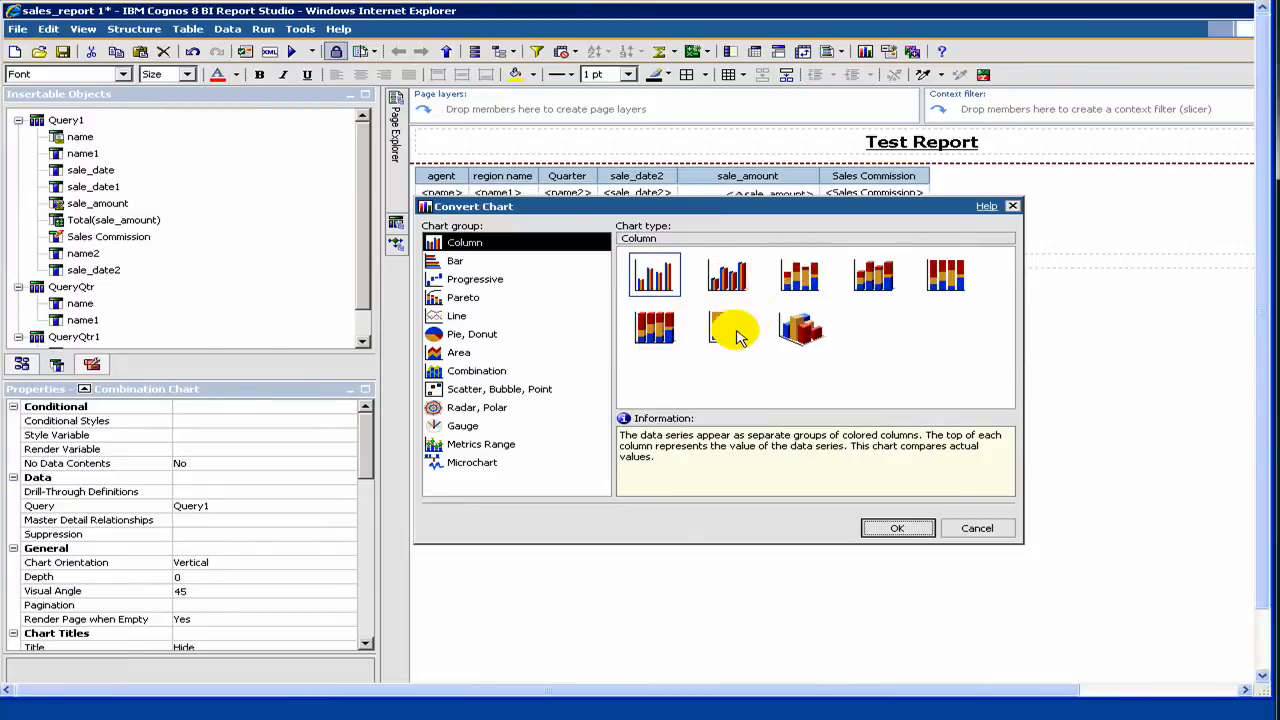
click(800, 340)
click(667, 342)
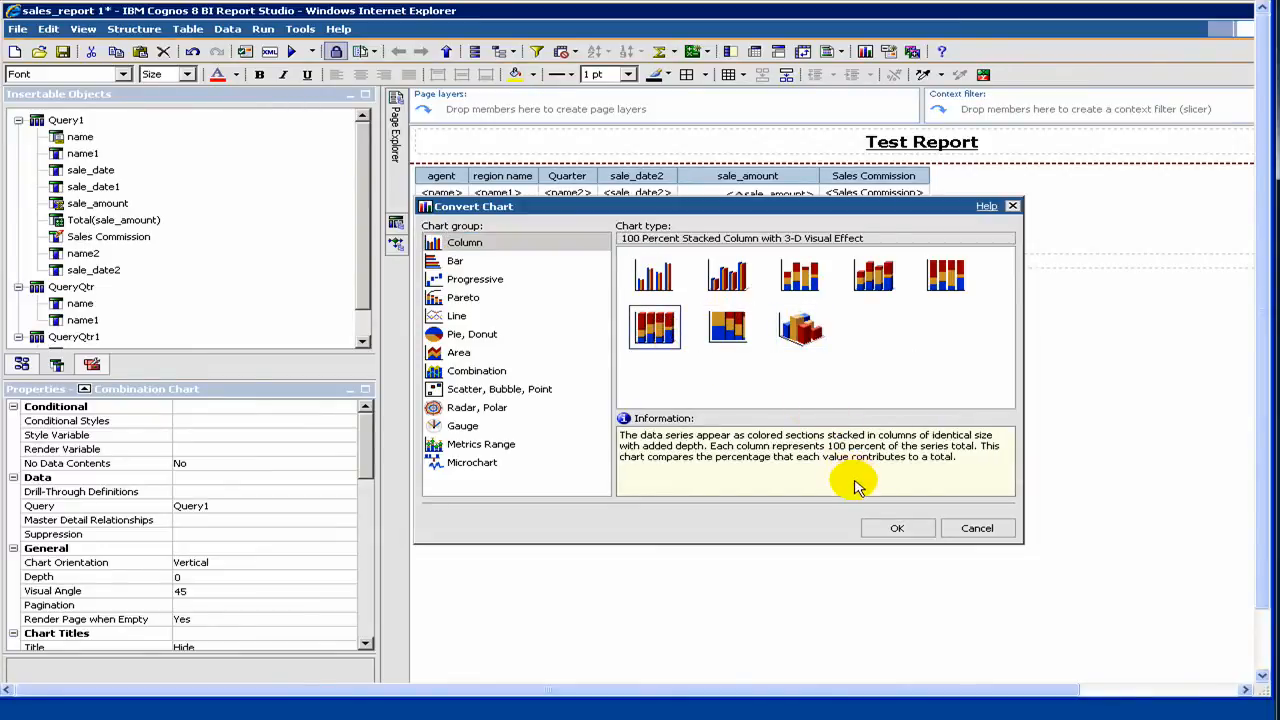
click(725, 277)
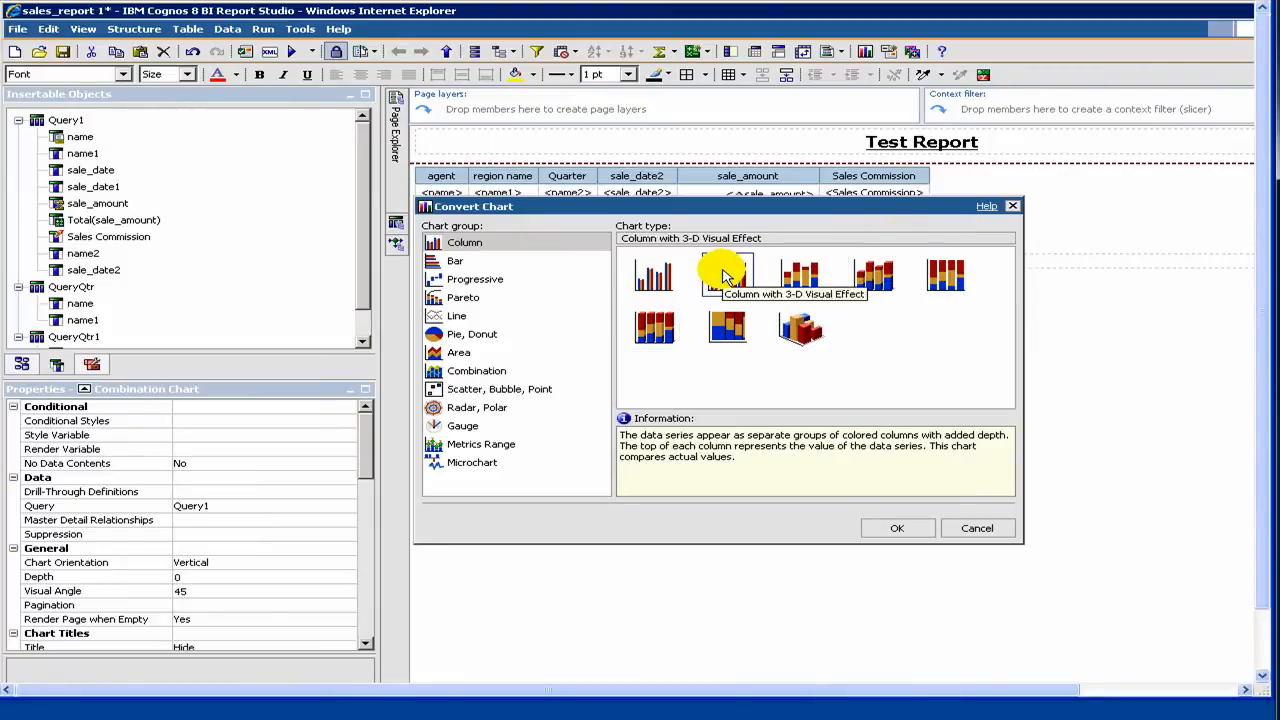
click(912, 528)
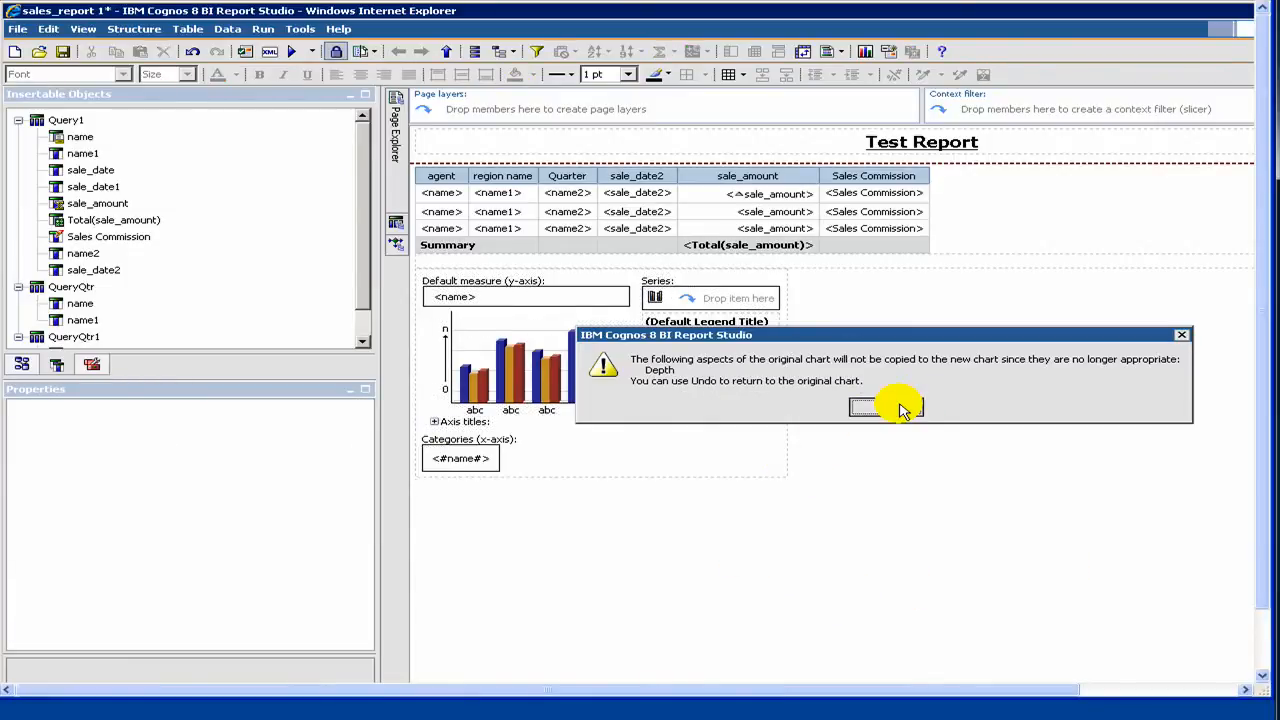
click(888, 408)
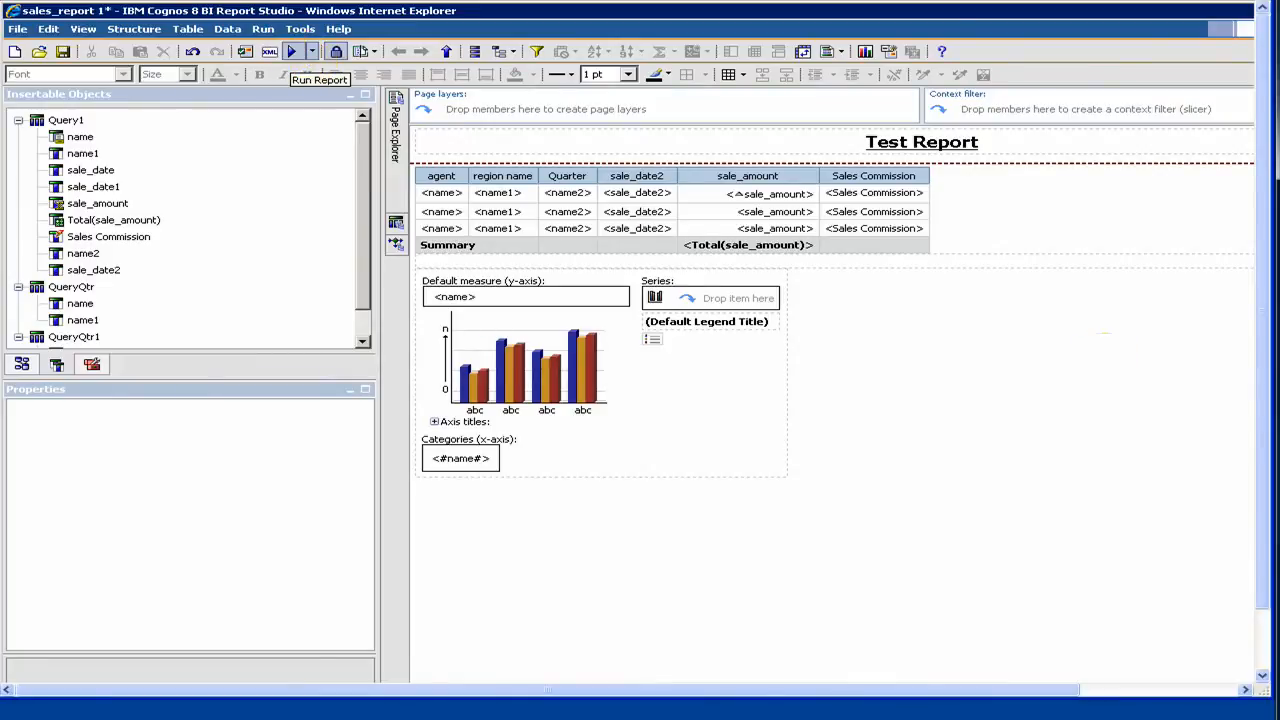
Step: Run the report to view the 3-D column chart in Cognos Viewer and return to Report Studio
click(292, 51)
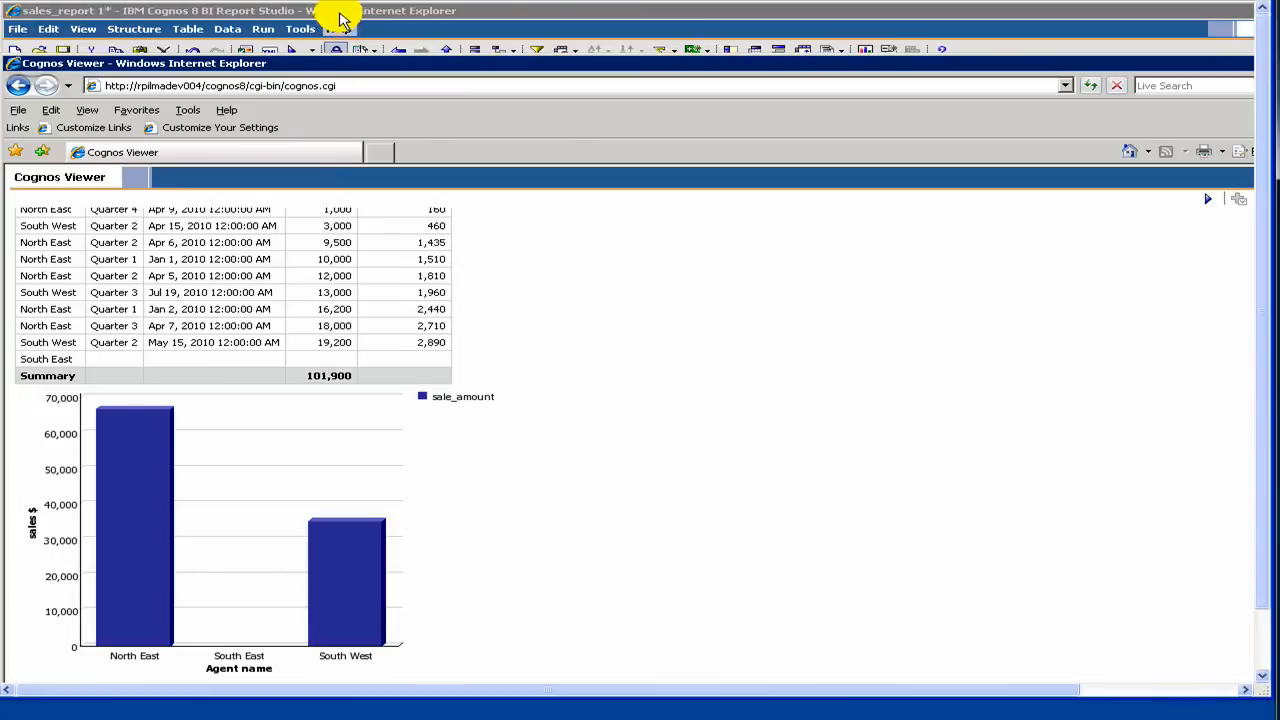
click(342, 14)
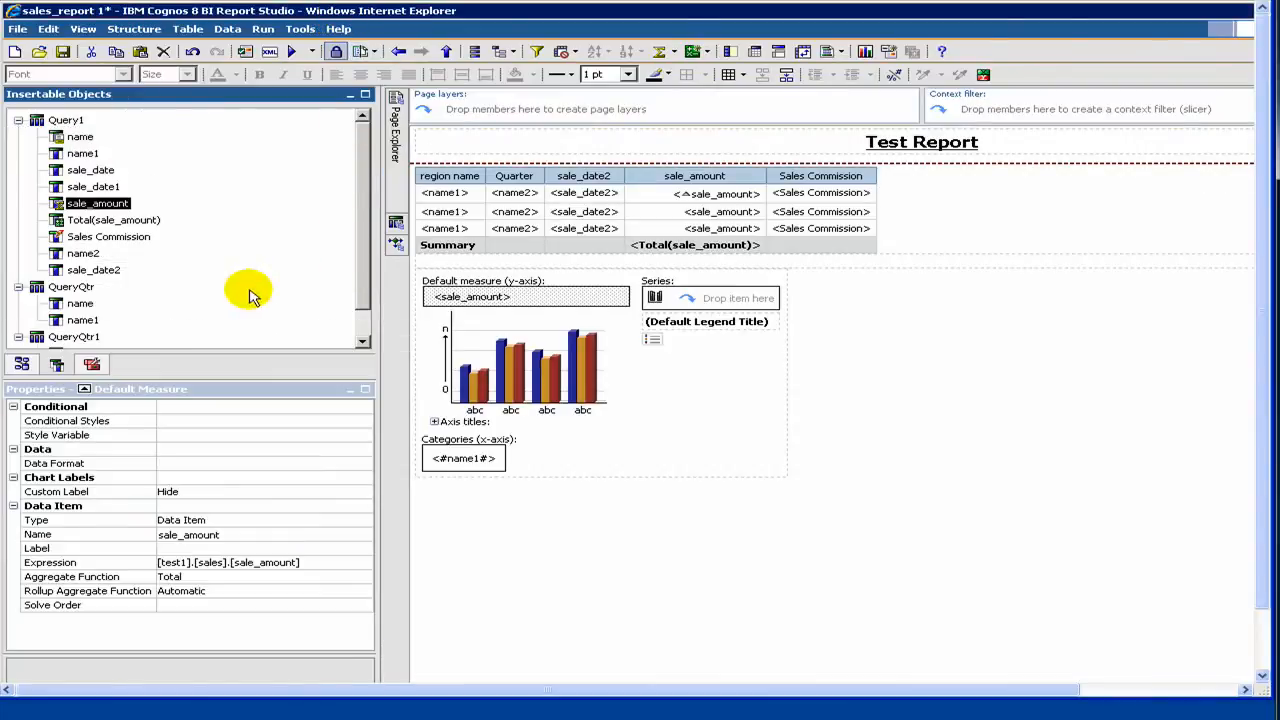
Step: Look through the toolbox objects that can be inserted into the report, from text items to table of contents entries
click(92, 365)
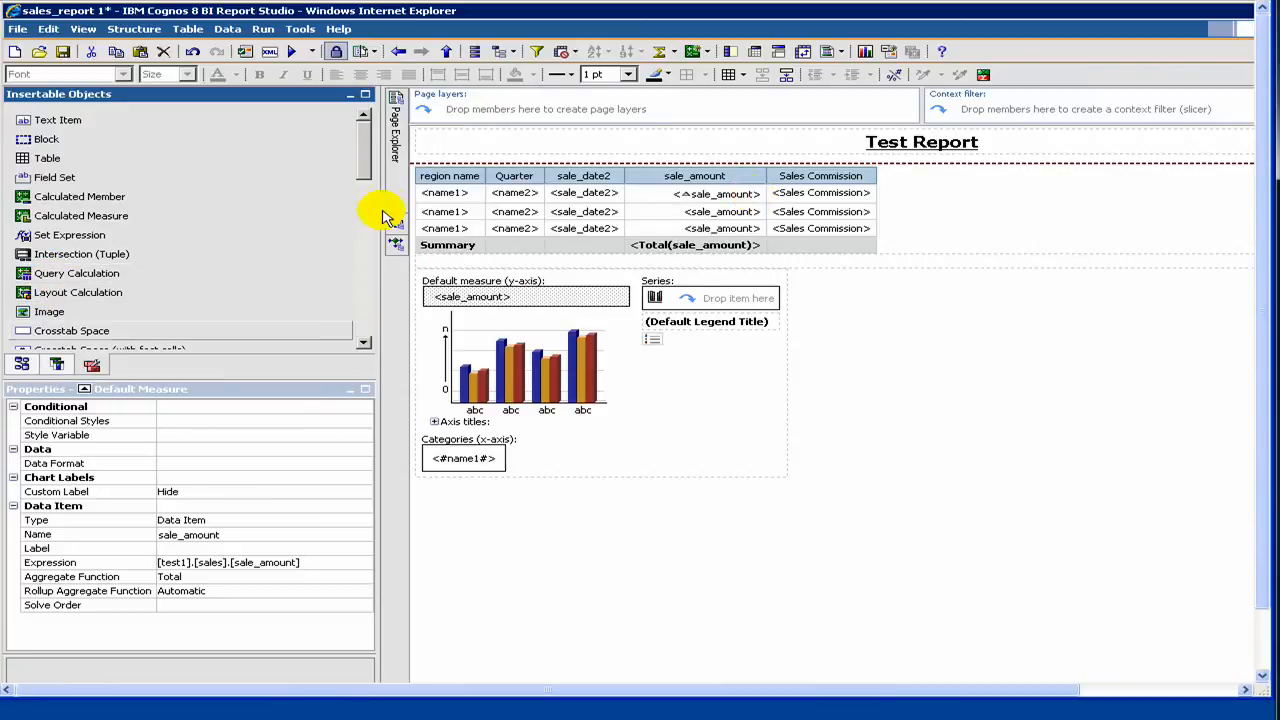
scroll(363, 186, down, 3)
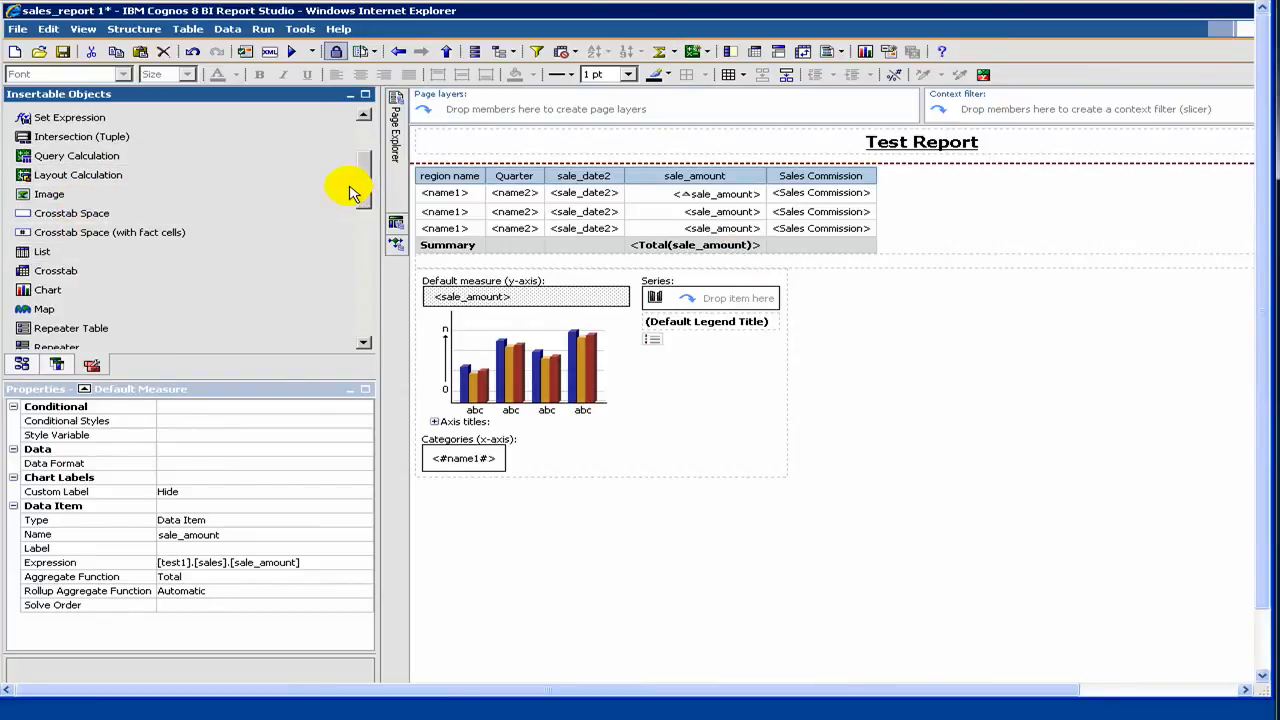
drag(366, 189, 366, 240)
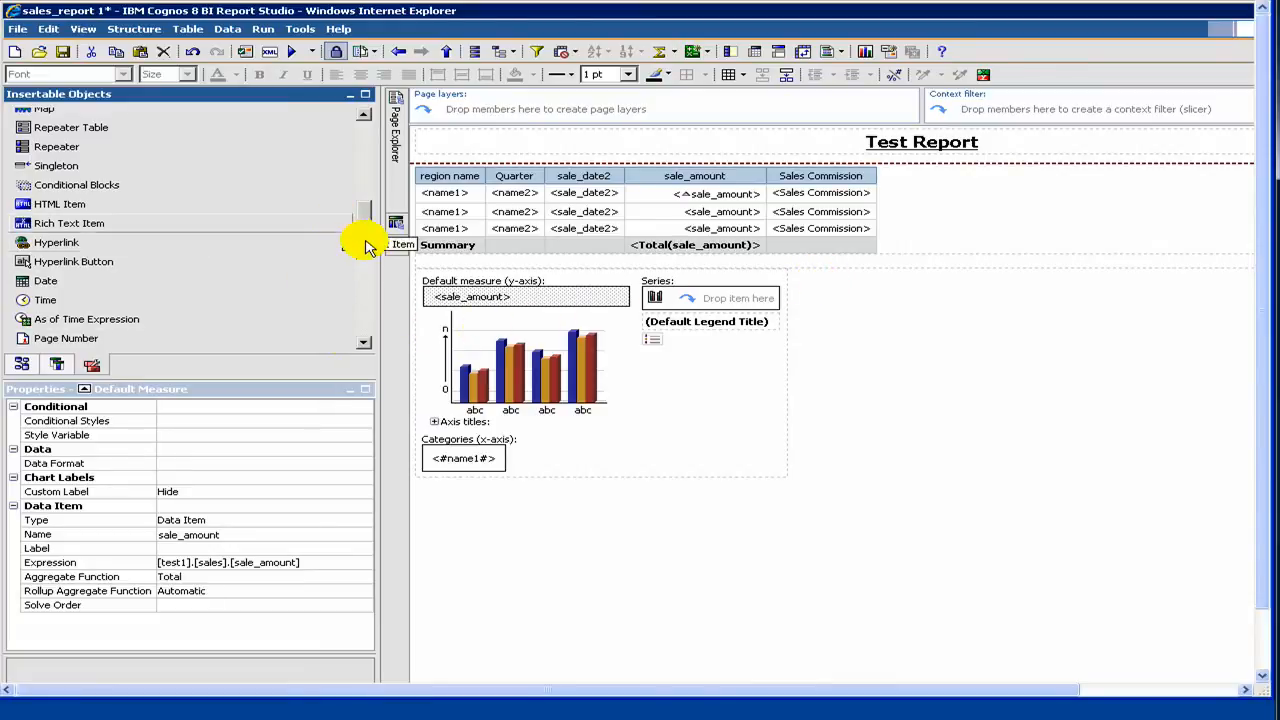
scroll(366, 263, down, 2)
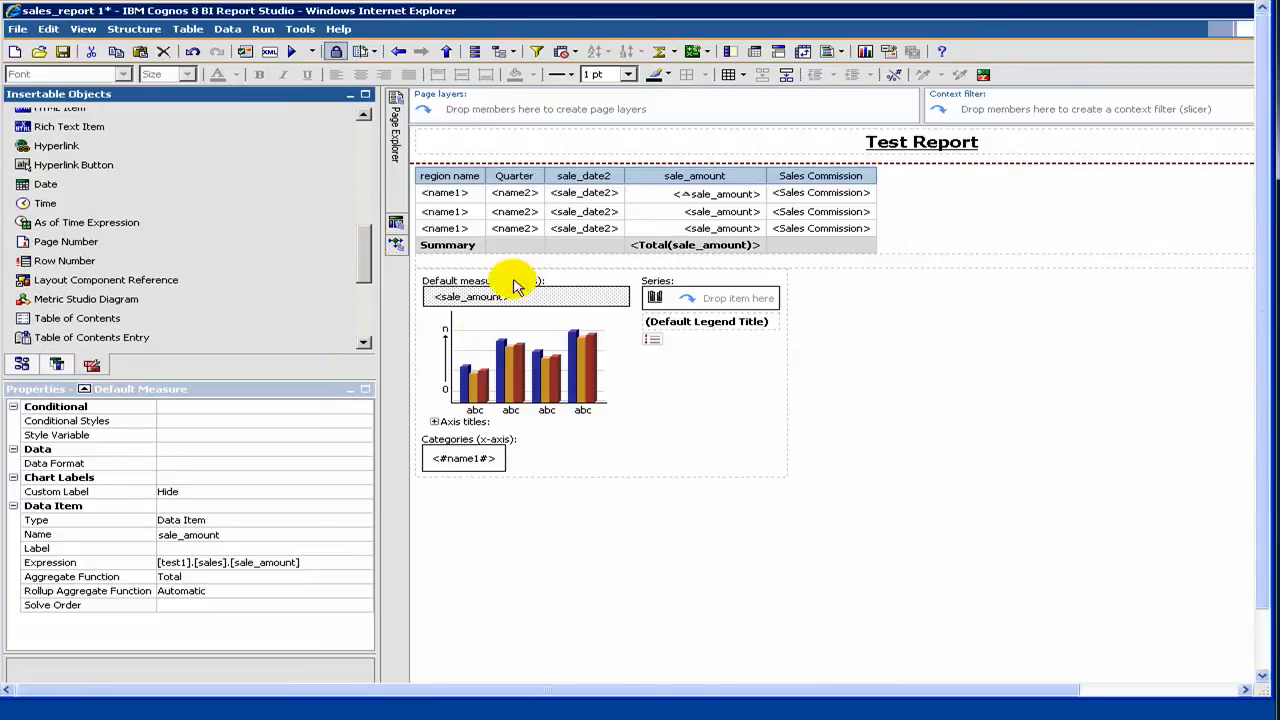